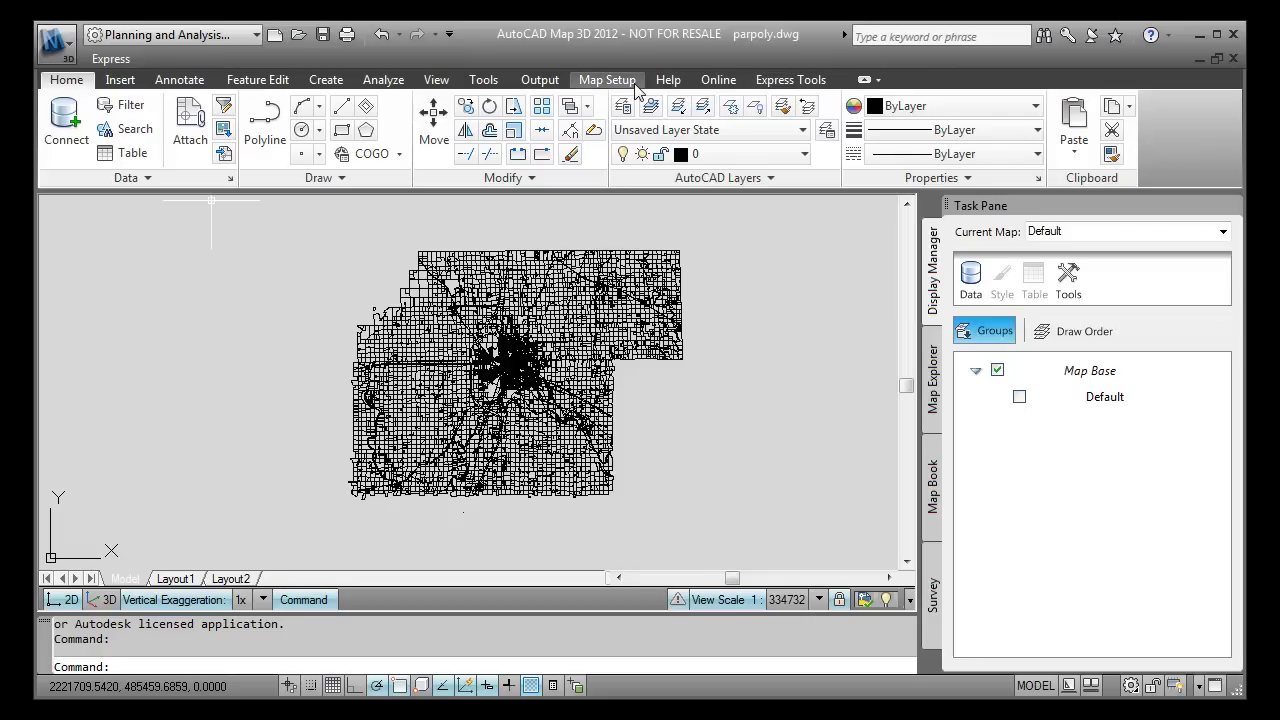
Start a Map 3D Export with the existing Parpoly.shp as the output file
click(540, 80)
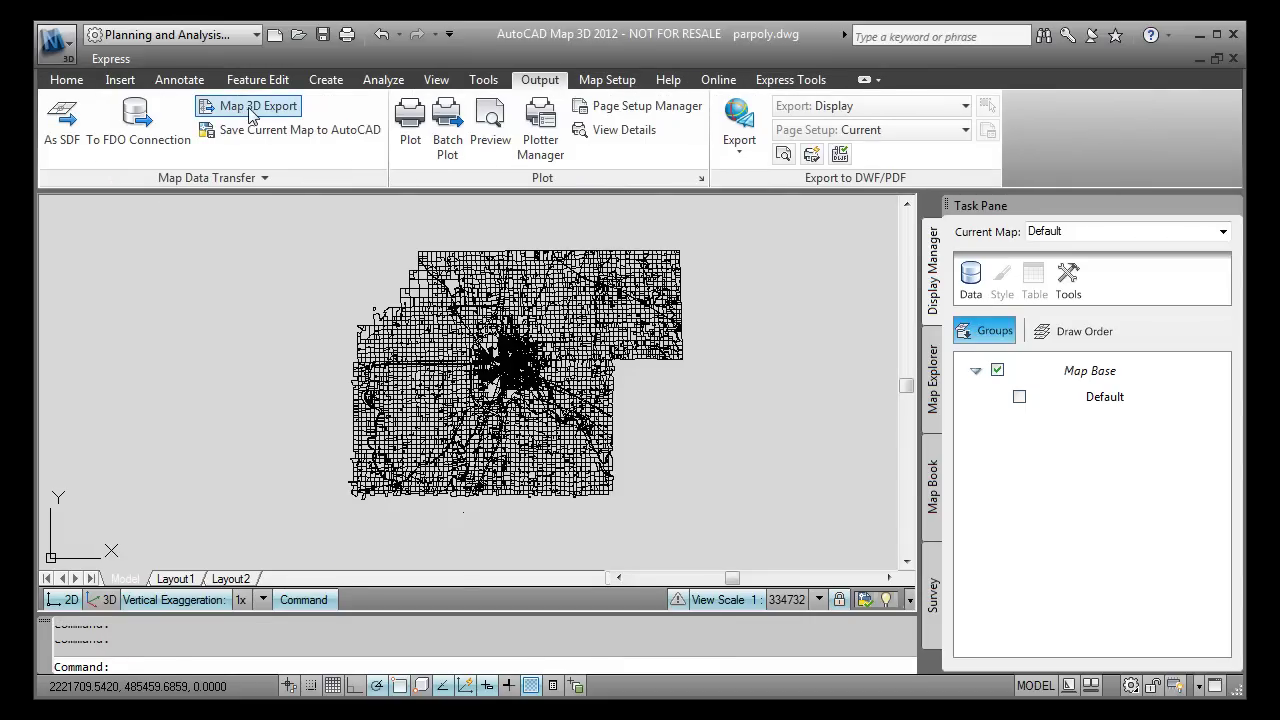
click(252, 110)
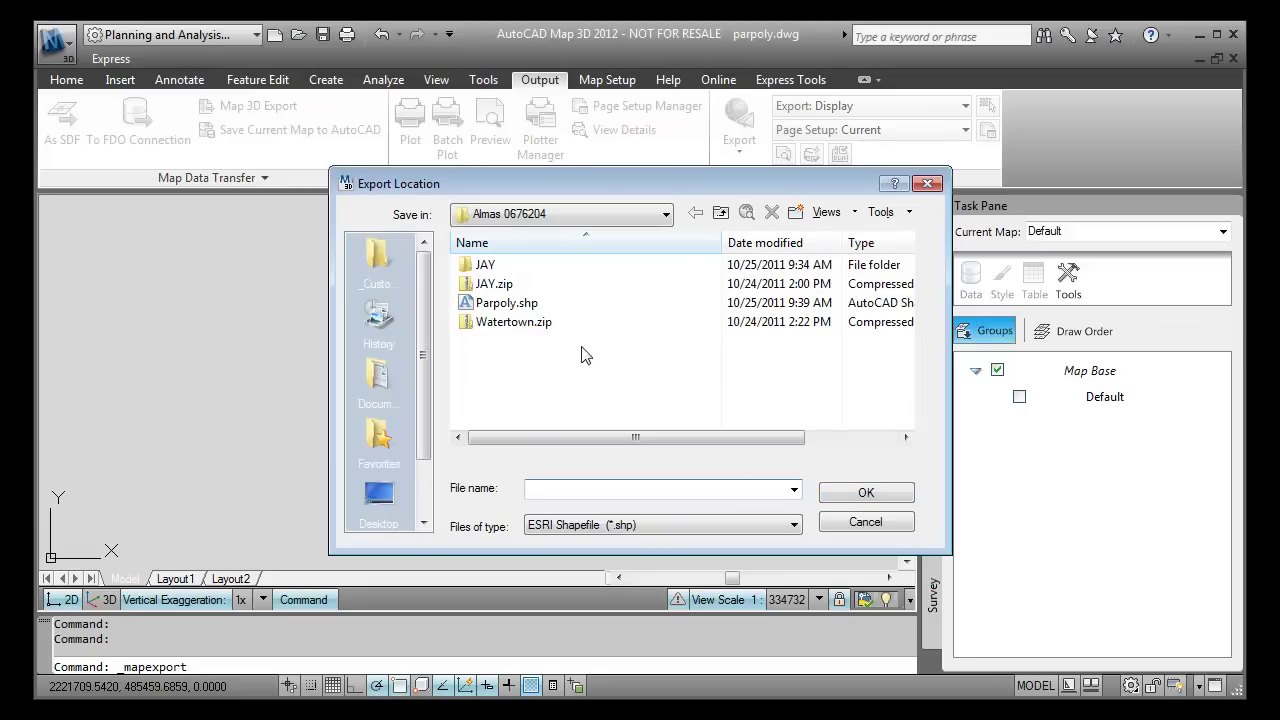
click(515, 303)
click(869, 494)
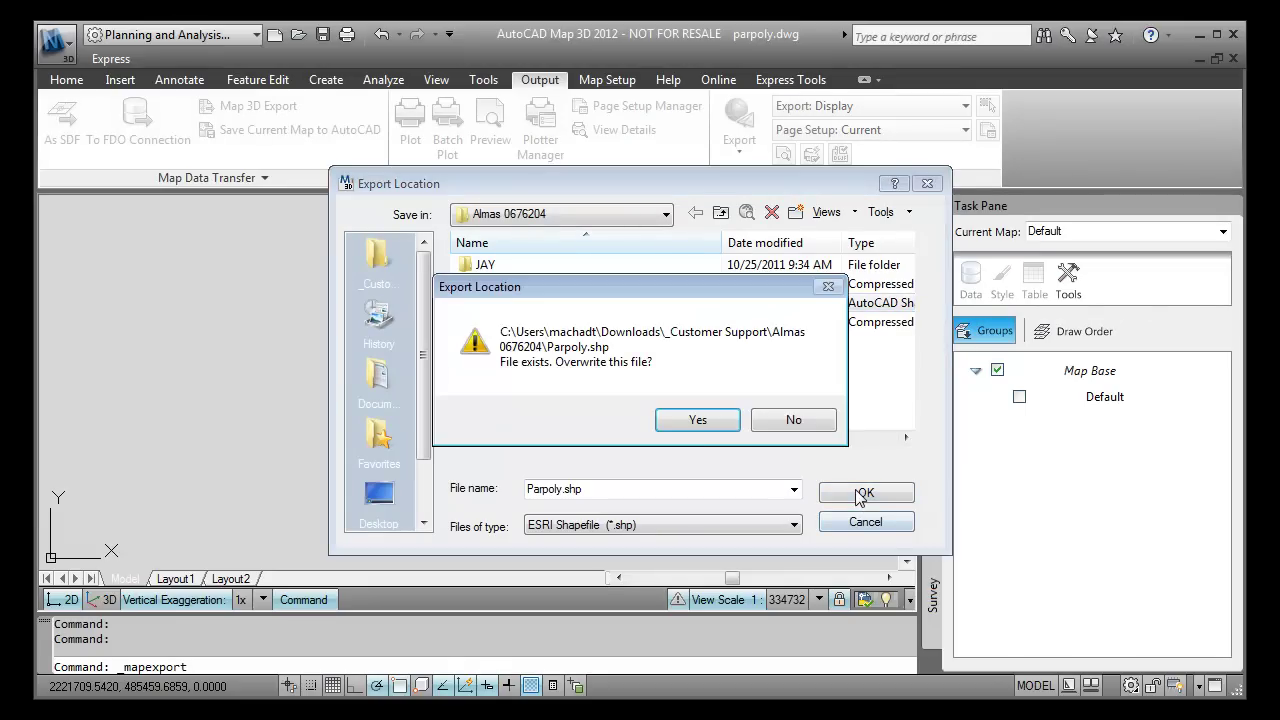
Confirm overwriting Parpoly.shp, set the type to Polygon, and window-select all 15191 parcels
click(699, 421)
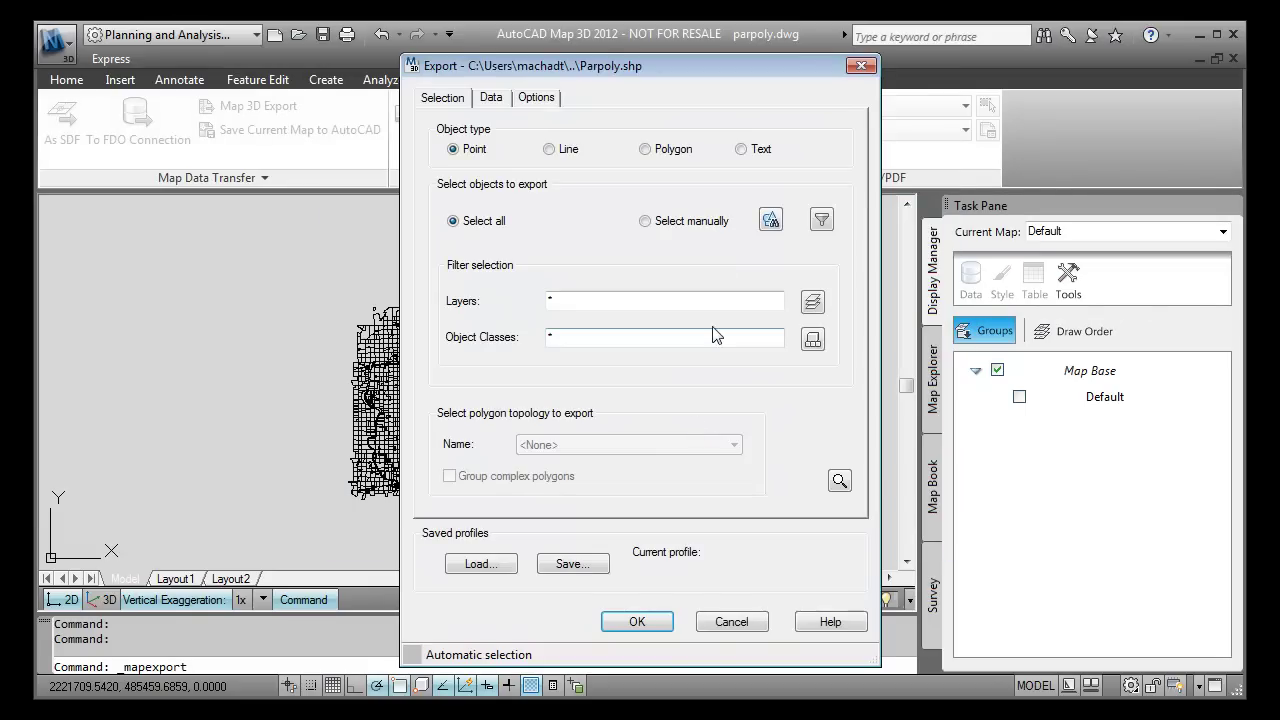
click(646, 149)
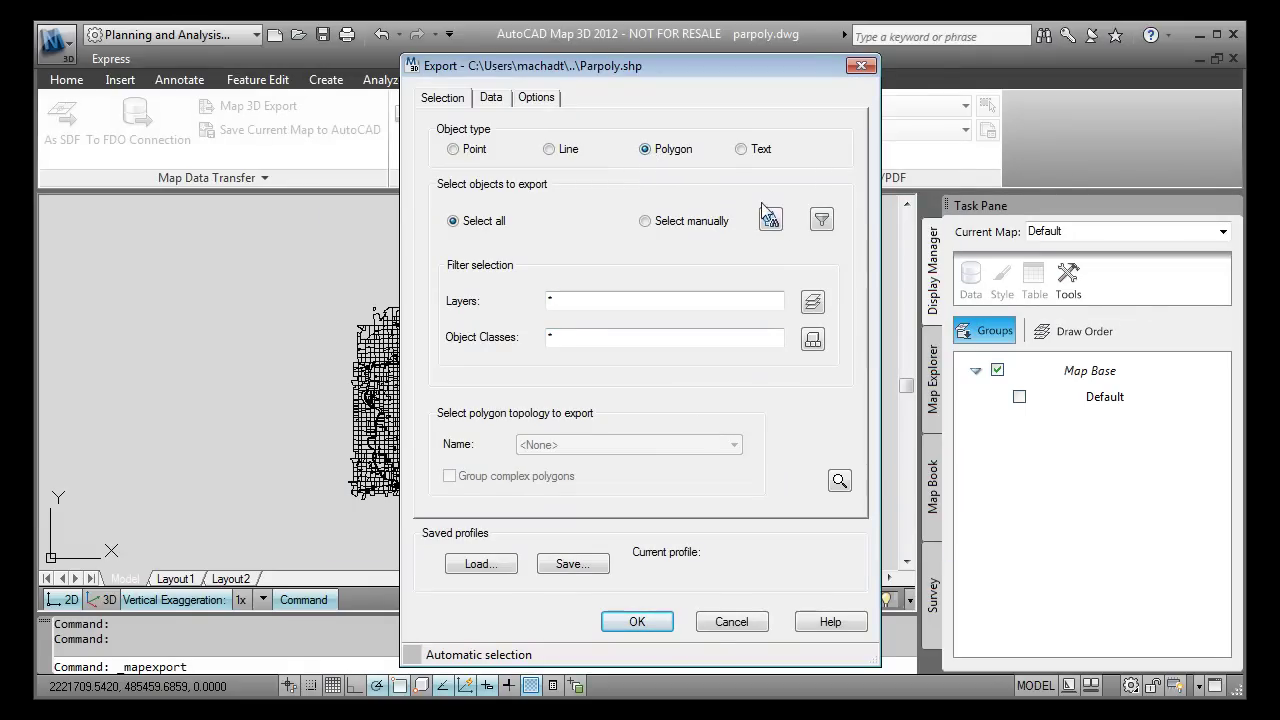
click(770, 220)
click(736, 221)
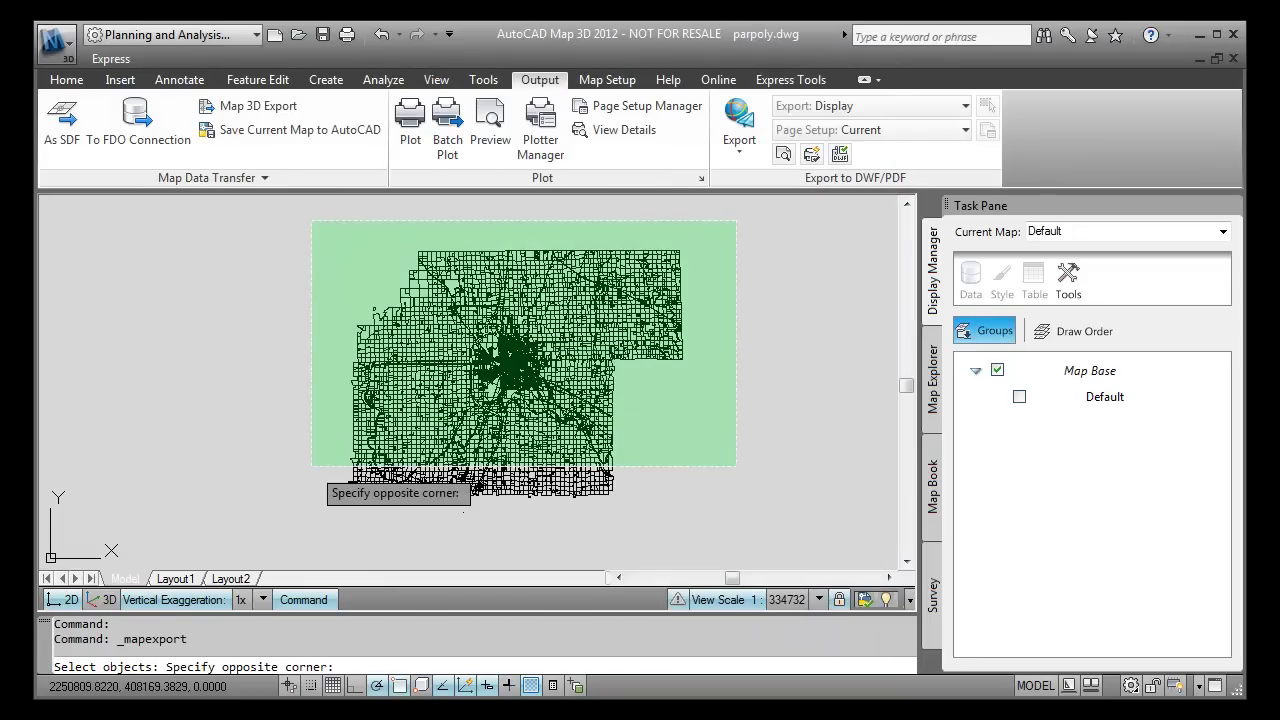
click(294, 507)
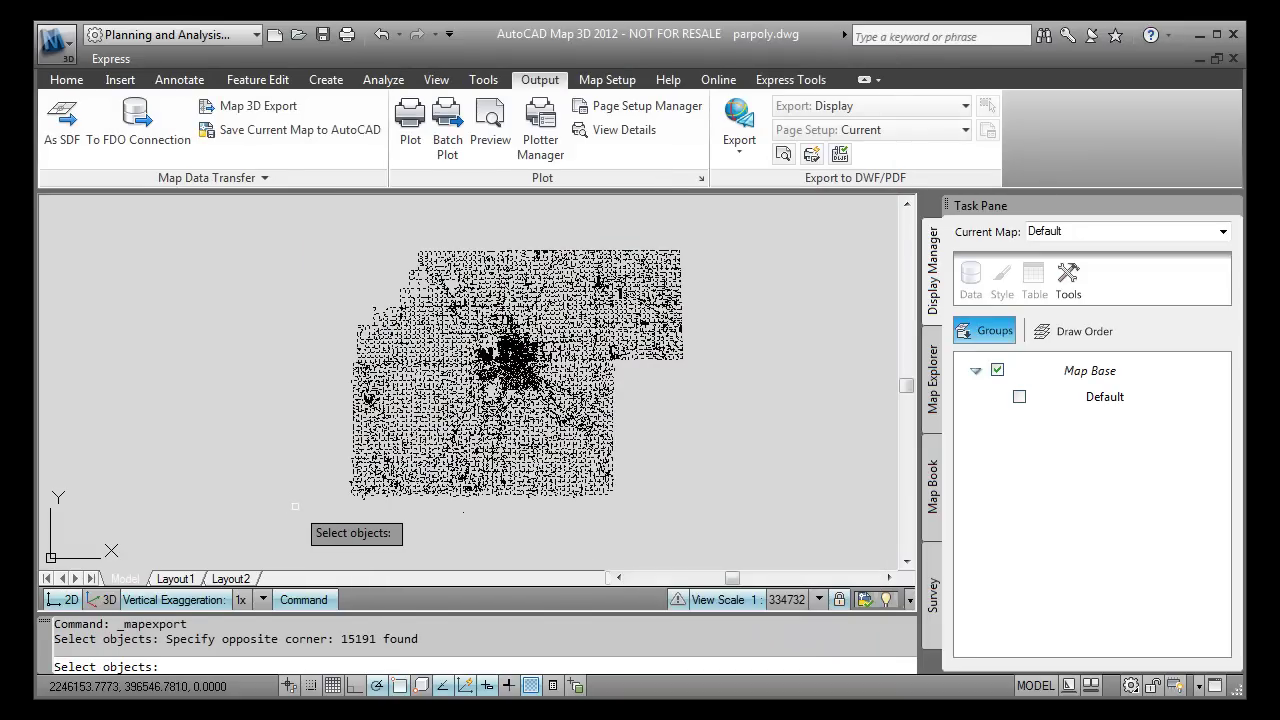
key(Return)
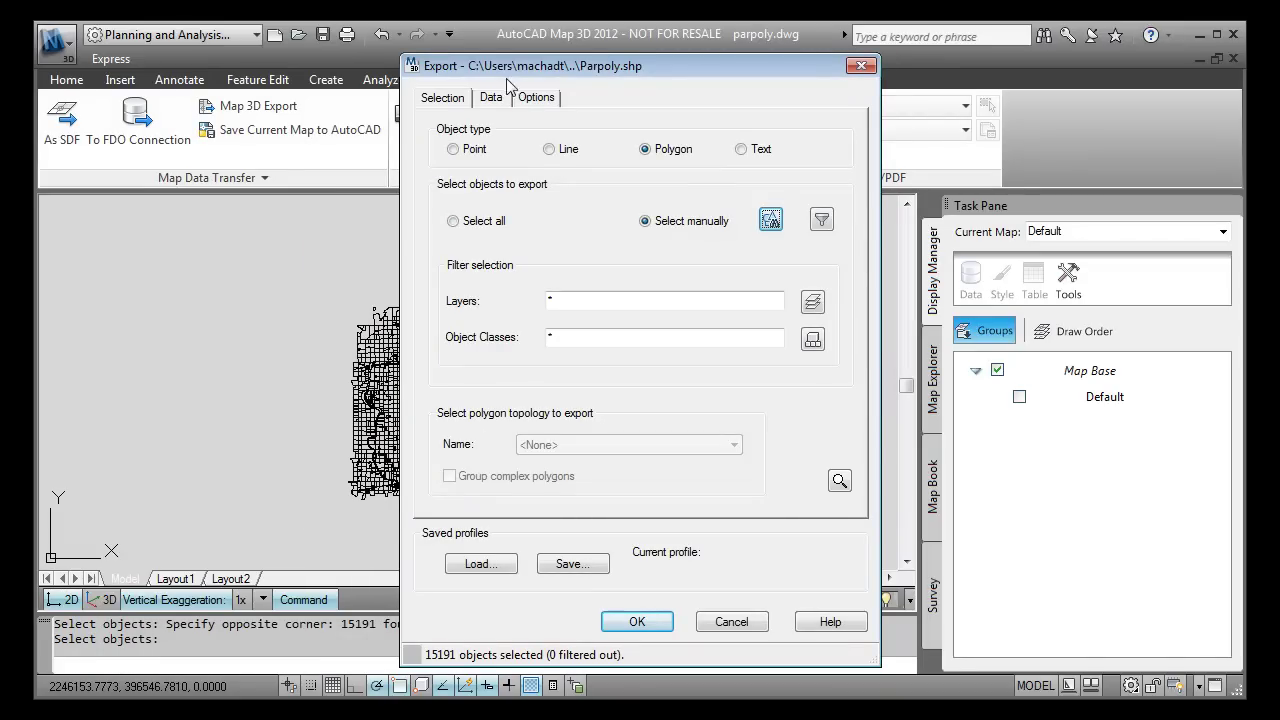
Map all Parcels07 object data fields to same-named output attributes
click(491, 100)
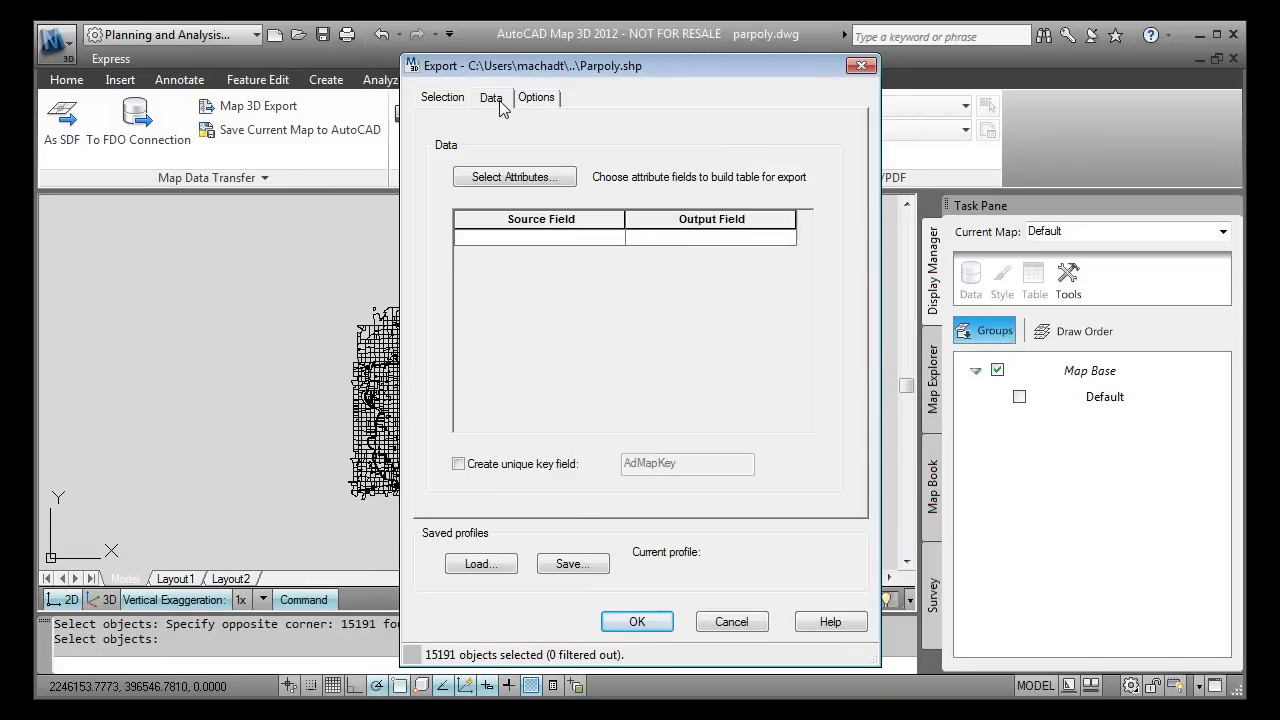
click(516, 177)
click(479, 279)
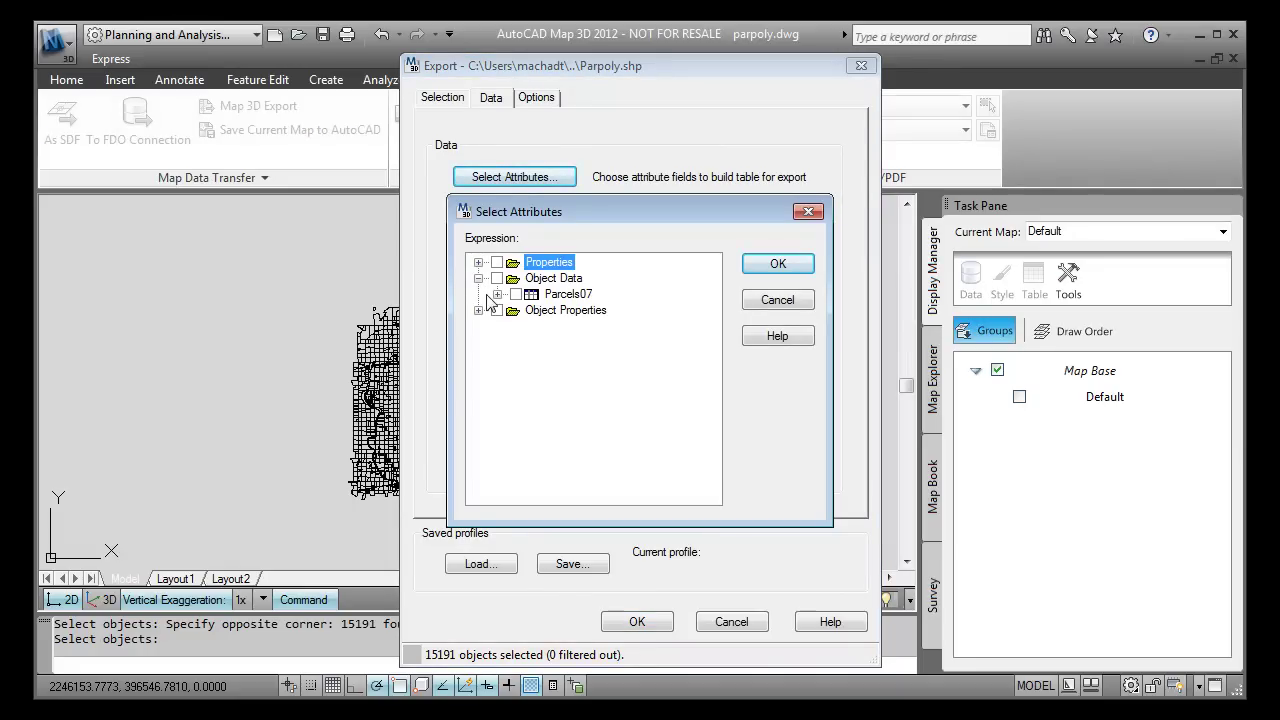
click(497, 295)
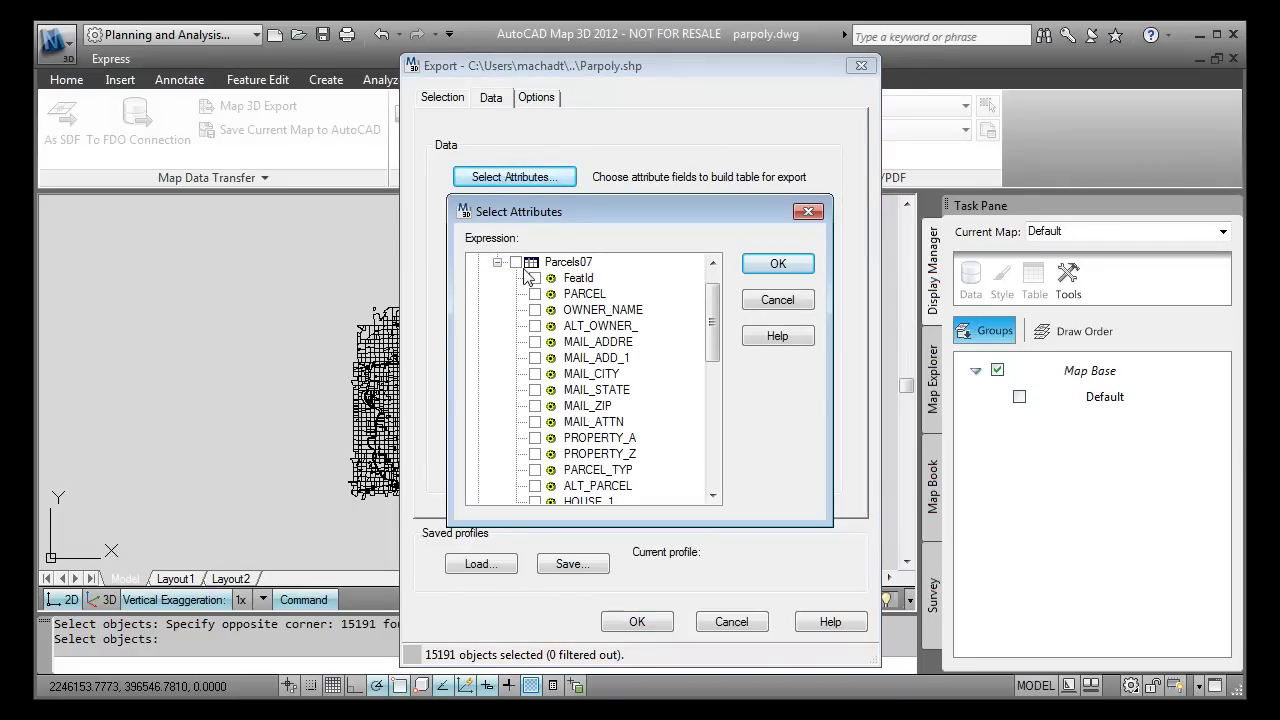
click(516, 262)
mouse_move(705, 315)
mouse_down()
mouse_move(698, 490)
mouse_move(705, 312)
mouse_up()
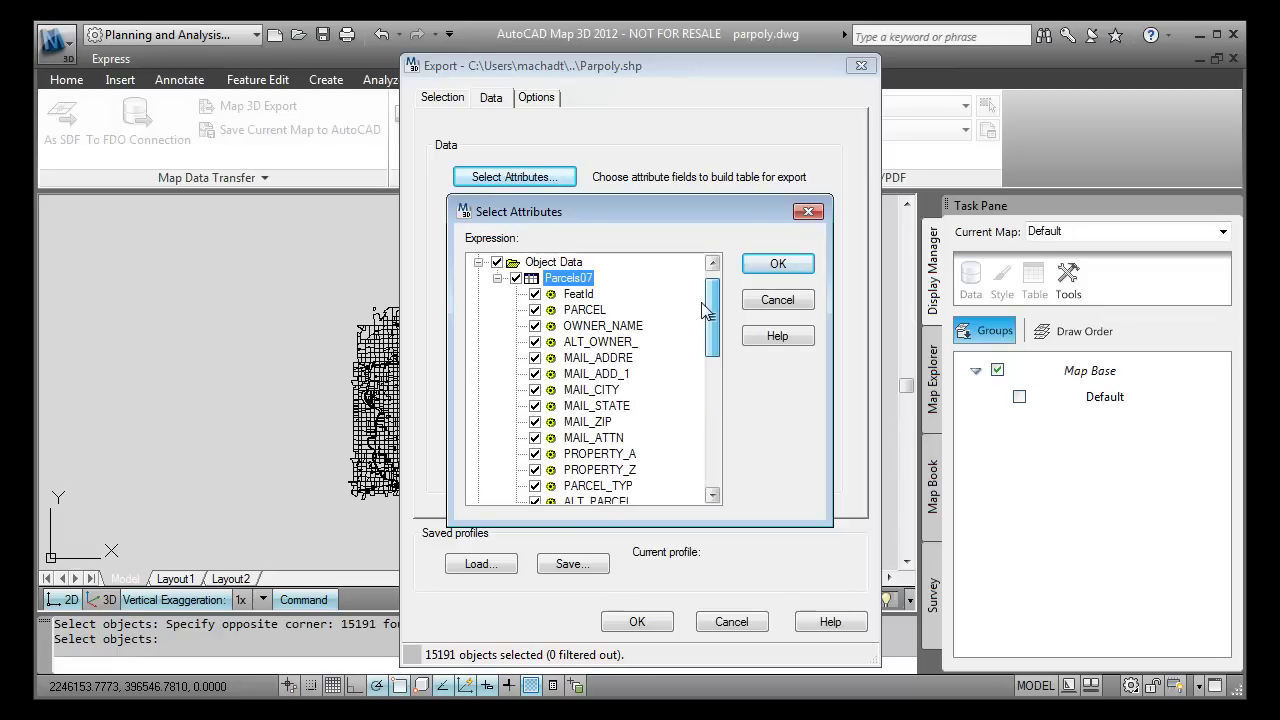
click(778, 263)
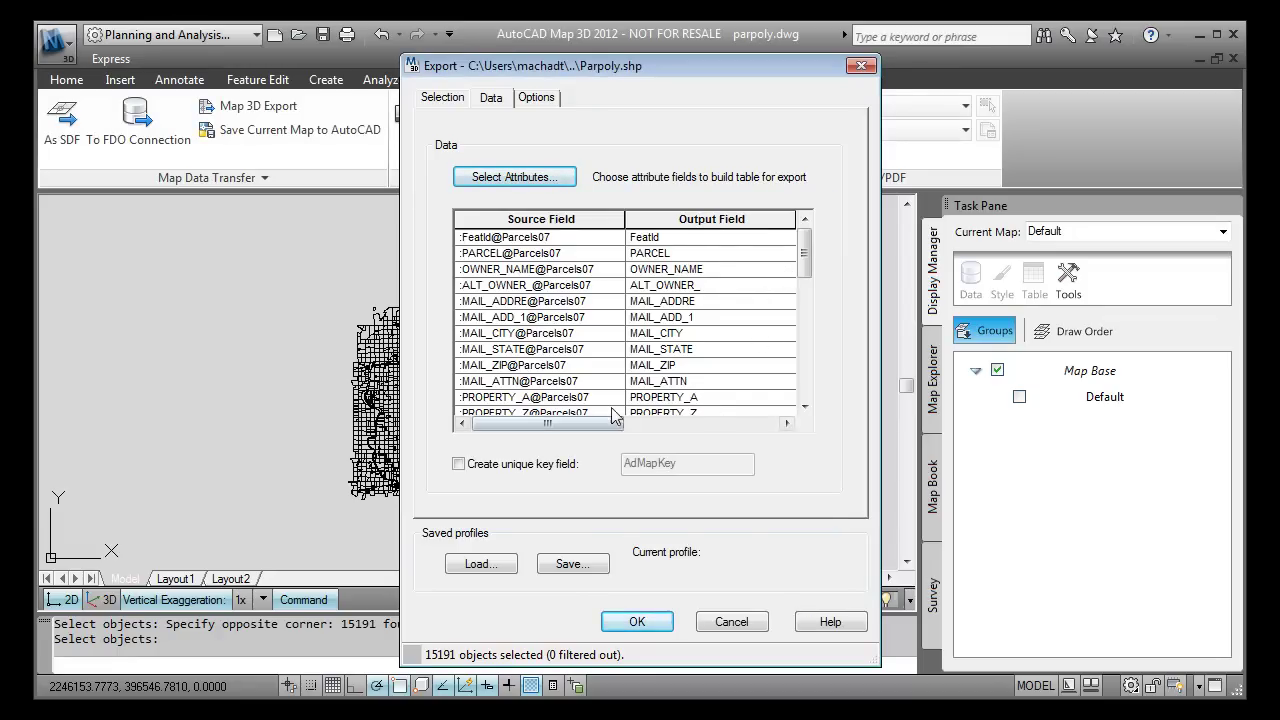
click(555, 98)
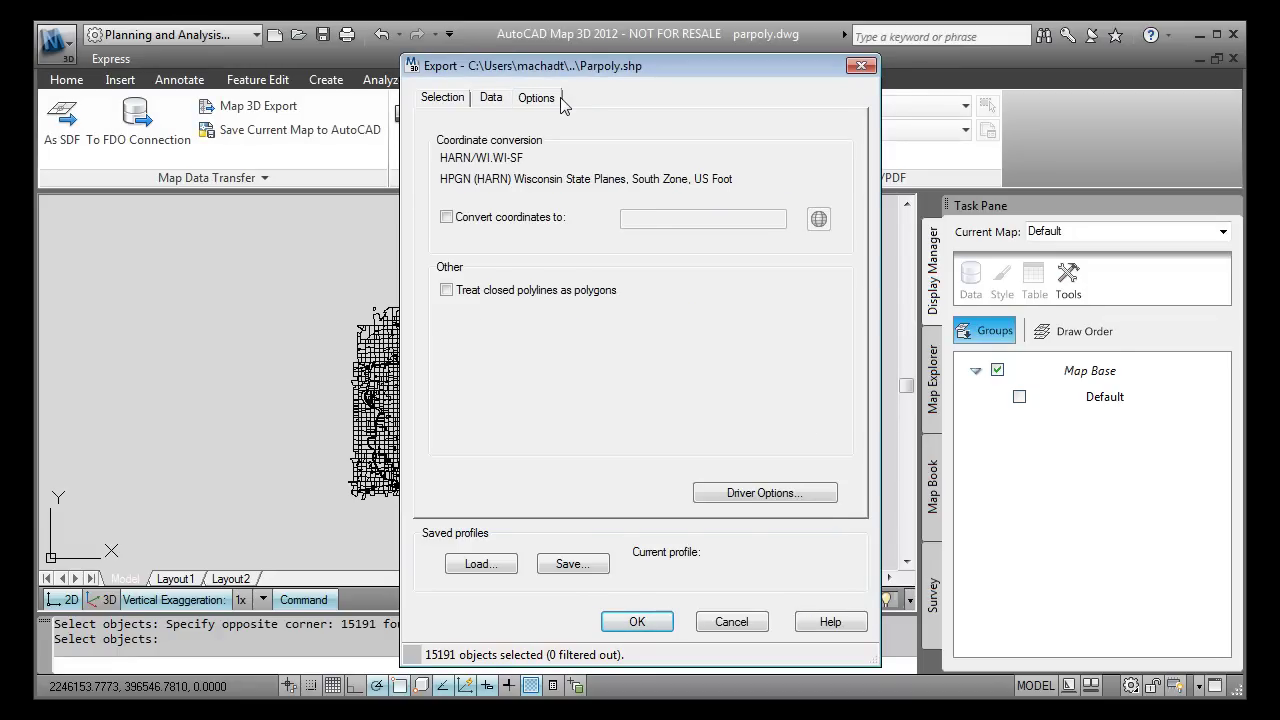
Run the export, writing all 15191 parcel polygons to Parpoly.shp
click(454, 99)
click(639, 622)
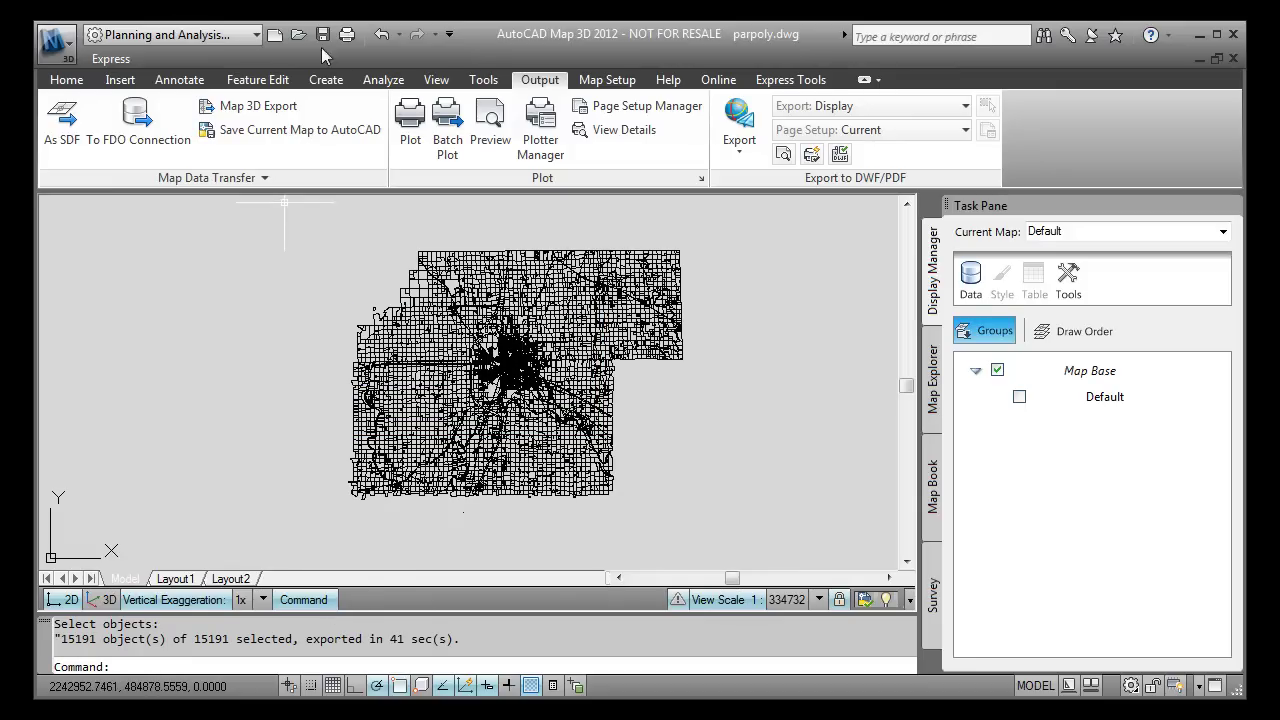
Start a new blank drawing and browse Explorer to Downloads > _Customer Support > the case folder
click(275, 35)
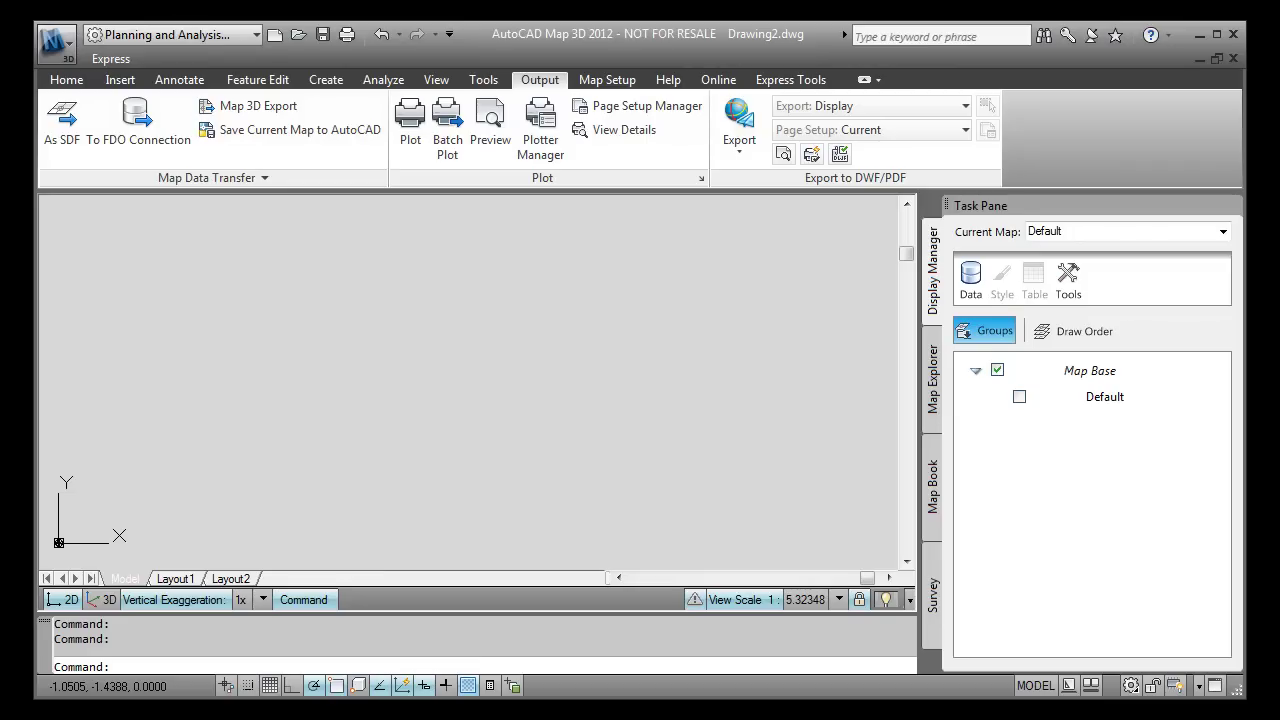
key(super+e)
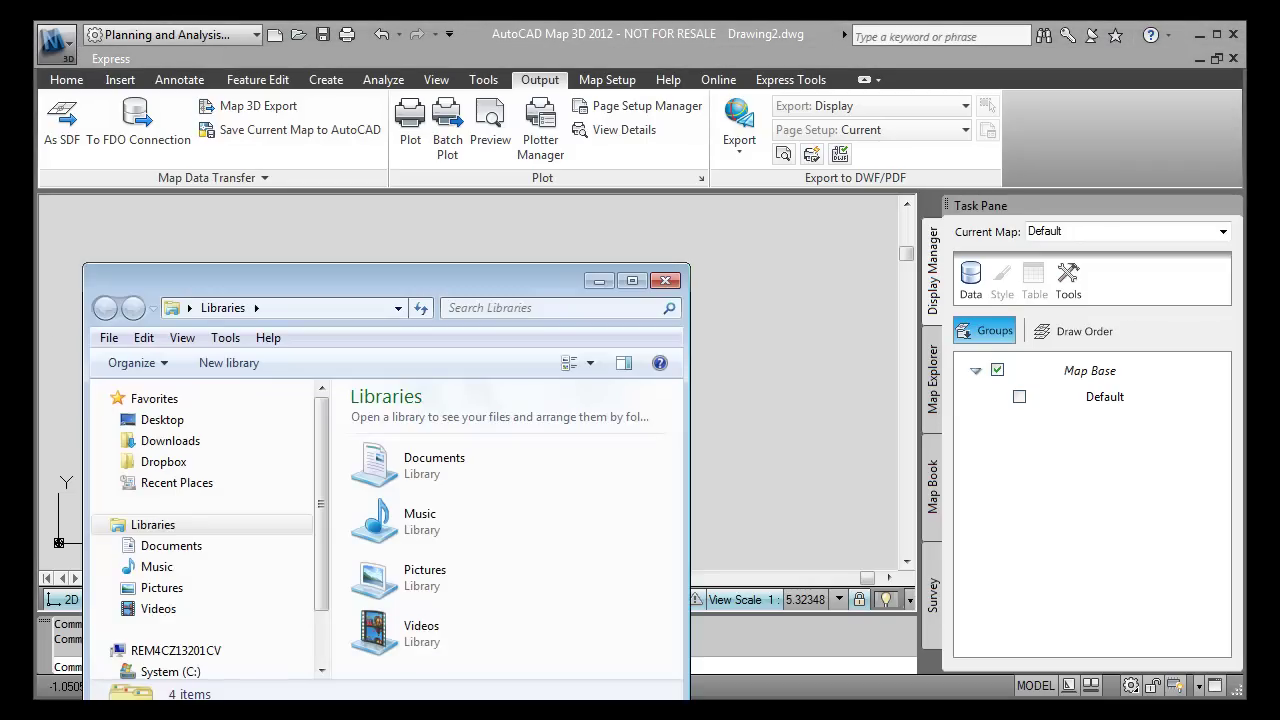
click(165, 440)
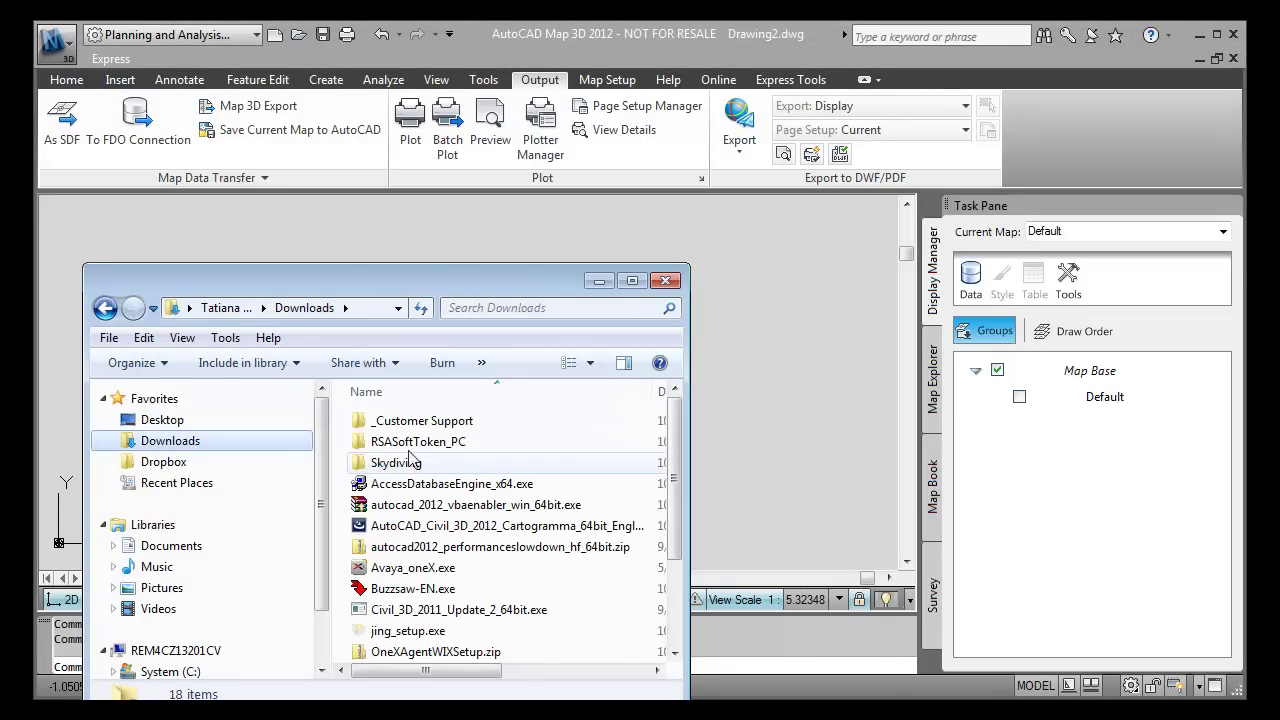
double_click(420, 420)
scroll(395, 605, down, 2)
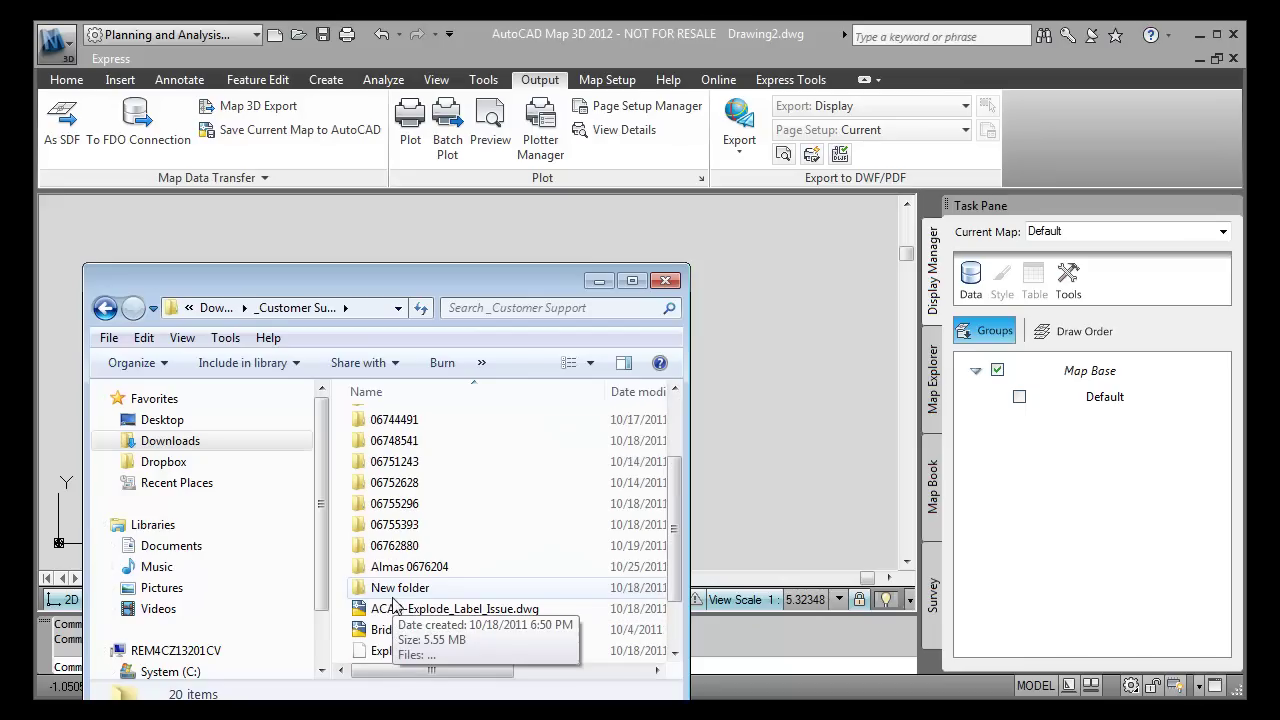
double_click(400, 566)
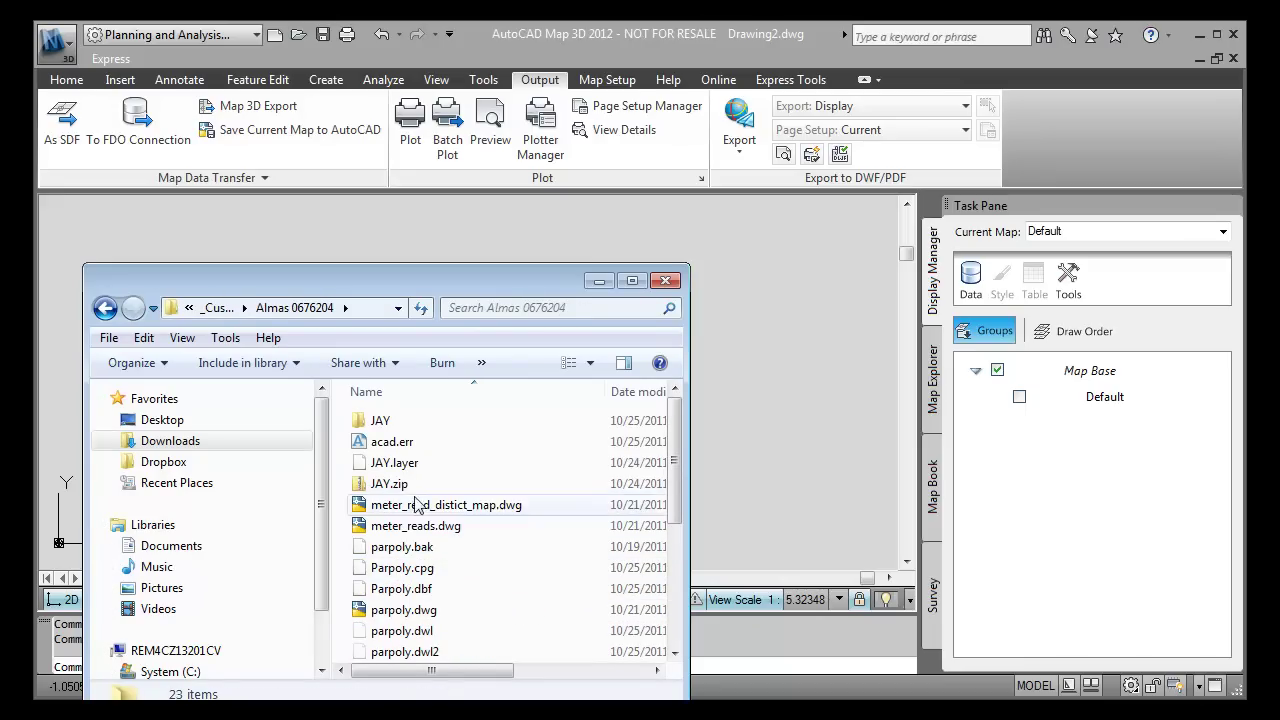
Drag Parpoly.shp from Explorer into the map as a Parpoly layer
scroll(445, 590, down, 1)
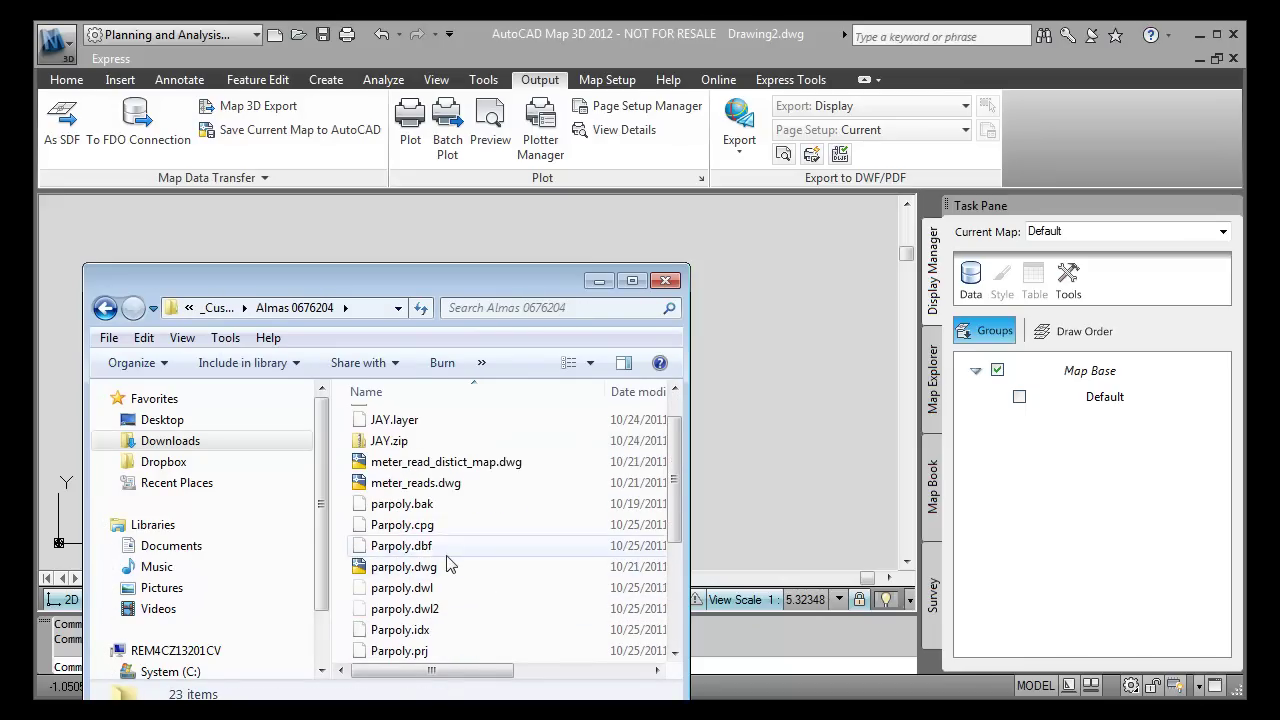
scroll(447, 566, down, 1)
scroll(445, 566, down, 1)
scroll(440, 540, down, 1)
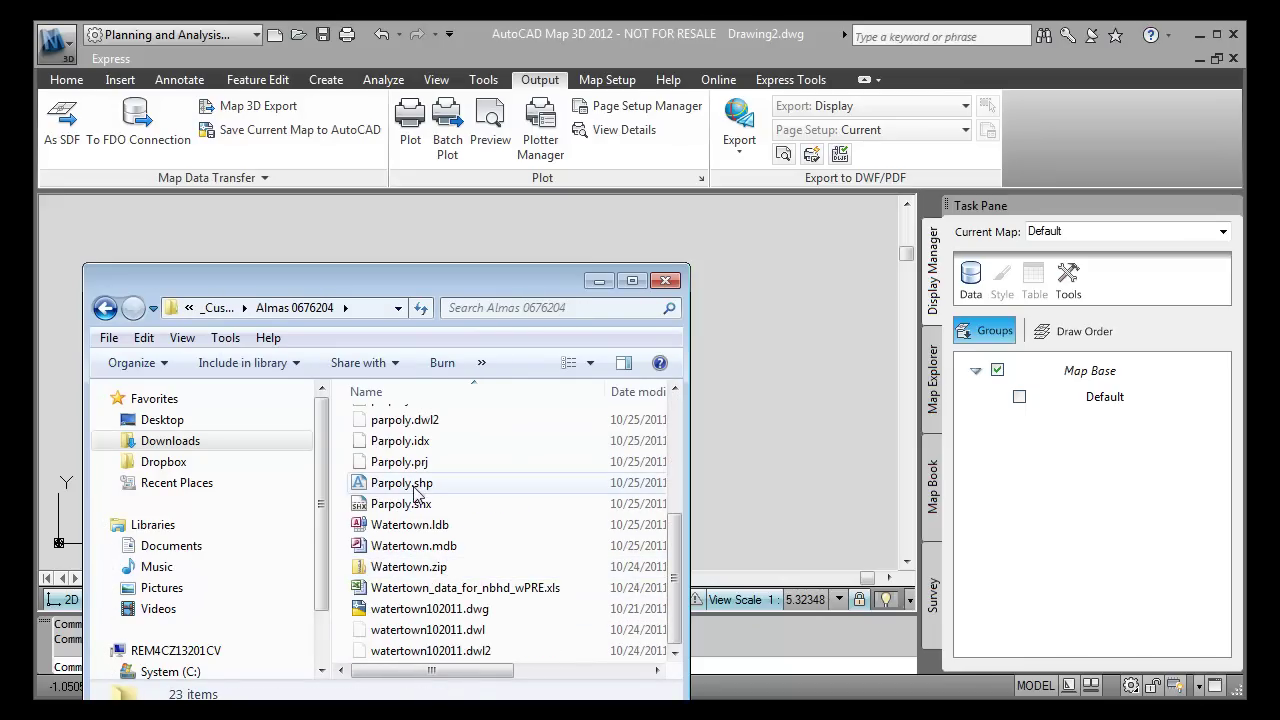
mouse_move(418, 484)
mouse_down()
mouse_move(727, 430)
mouse_move(795, 367)
mouse_up()
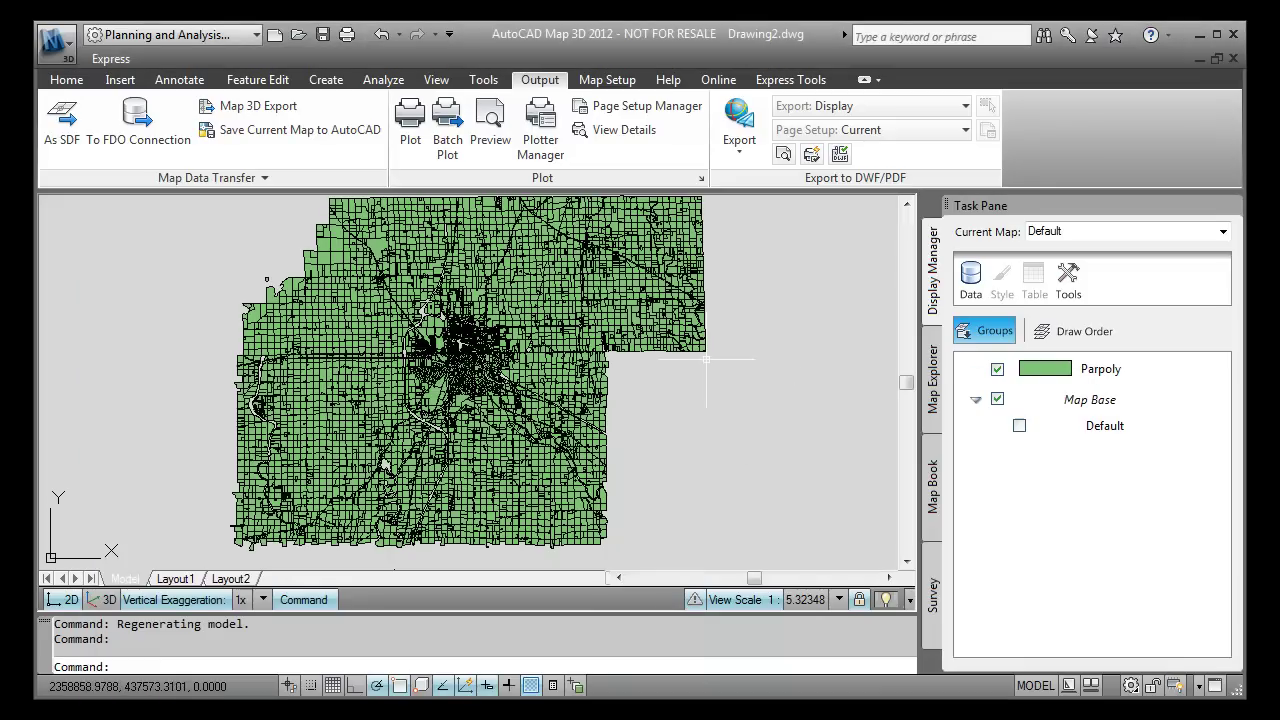
scroll(606, 318, down, 1)
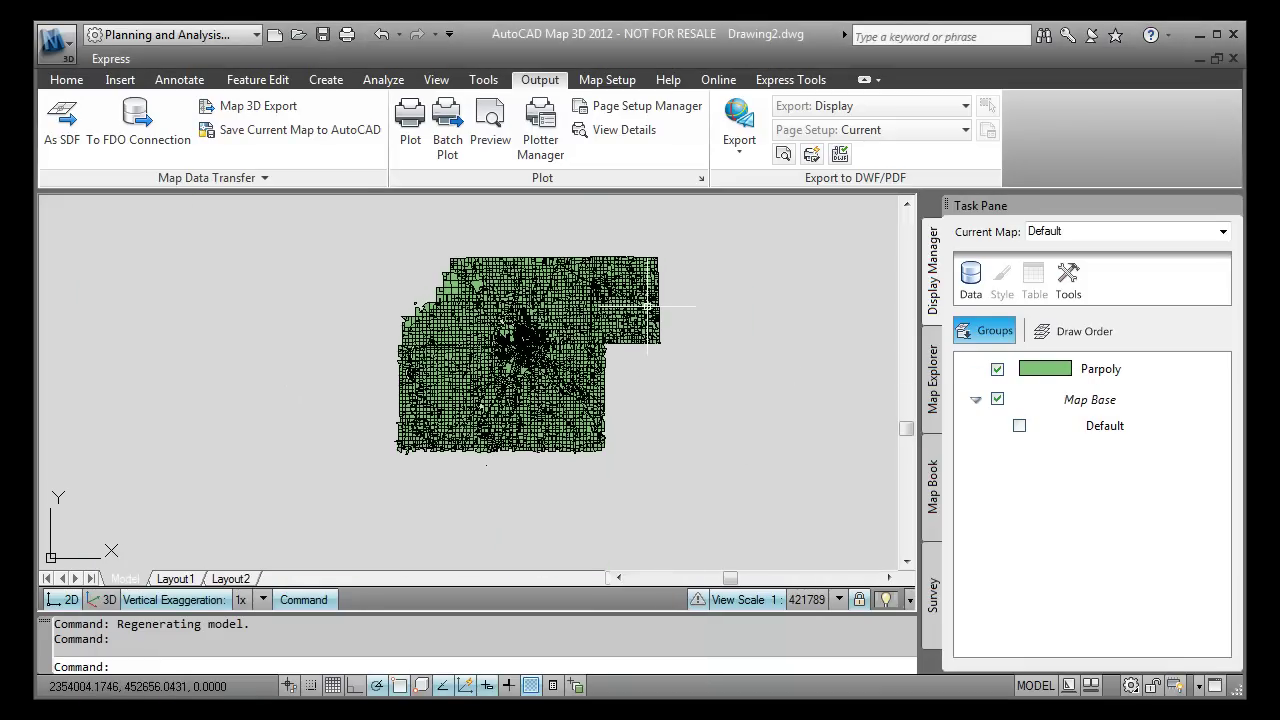
click(508, 314)
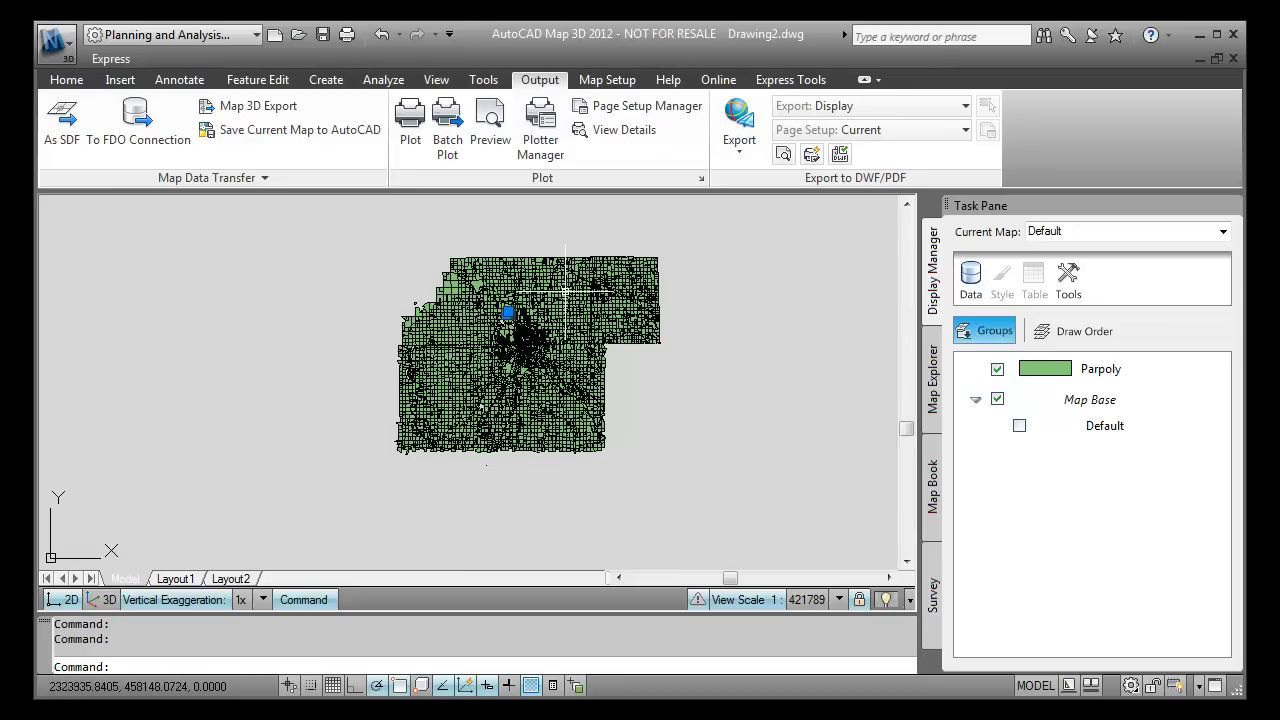
key(Escape)
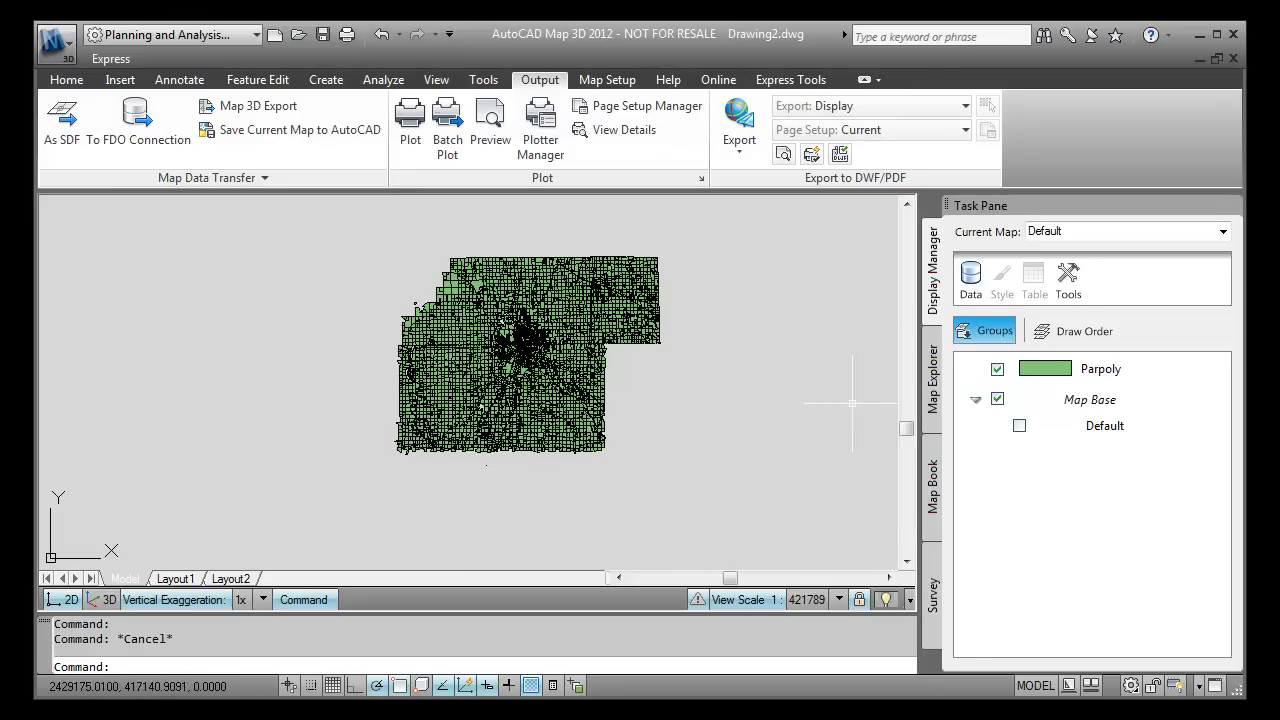
click(1066, 370)
right_click(1070, 370)
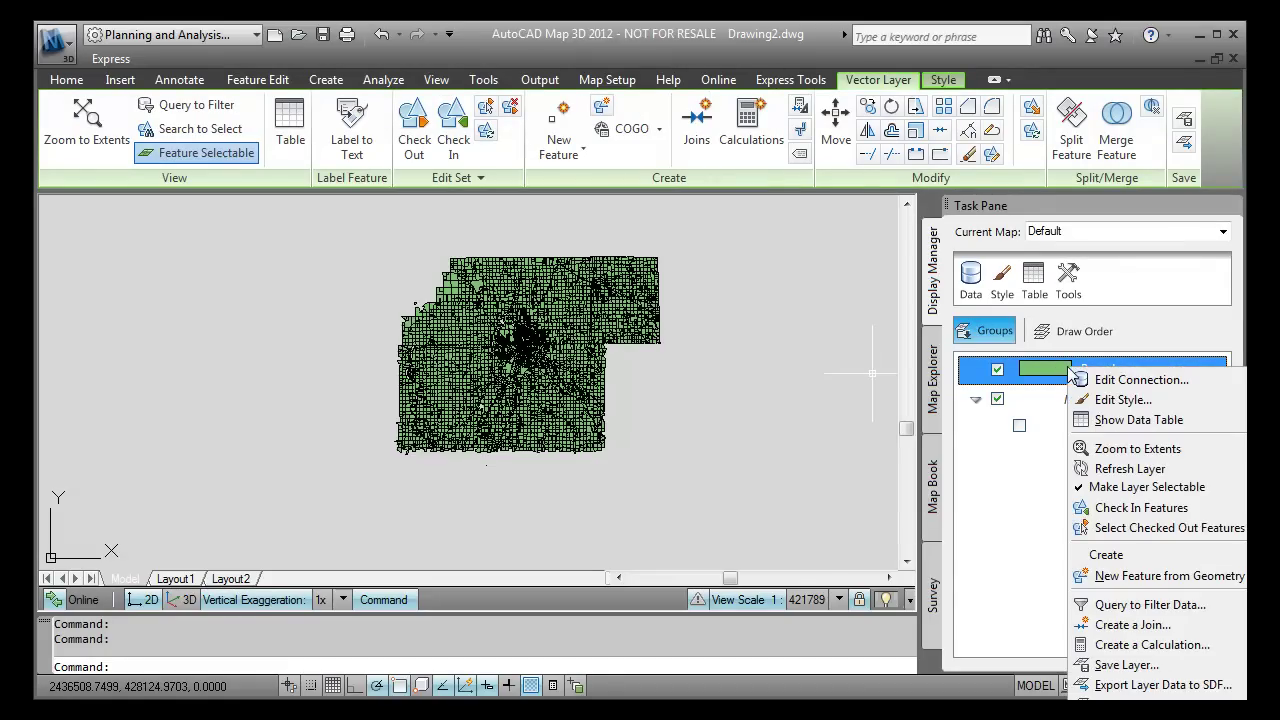
click(1110, 420)
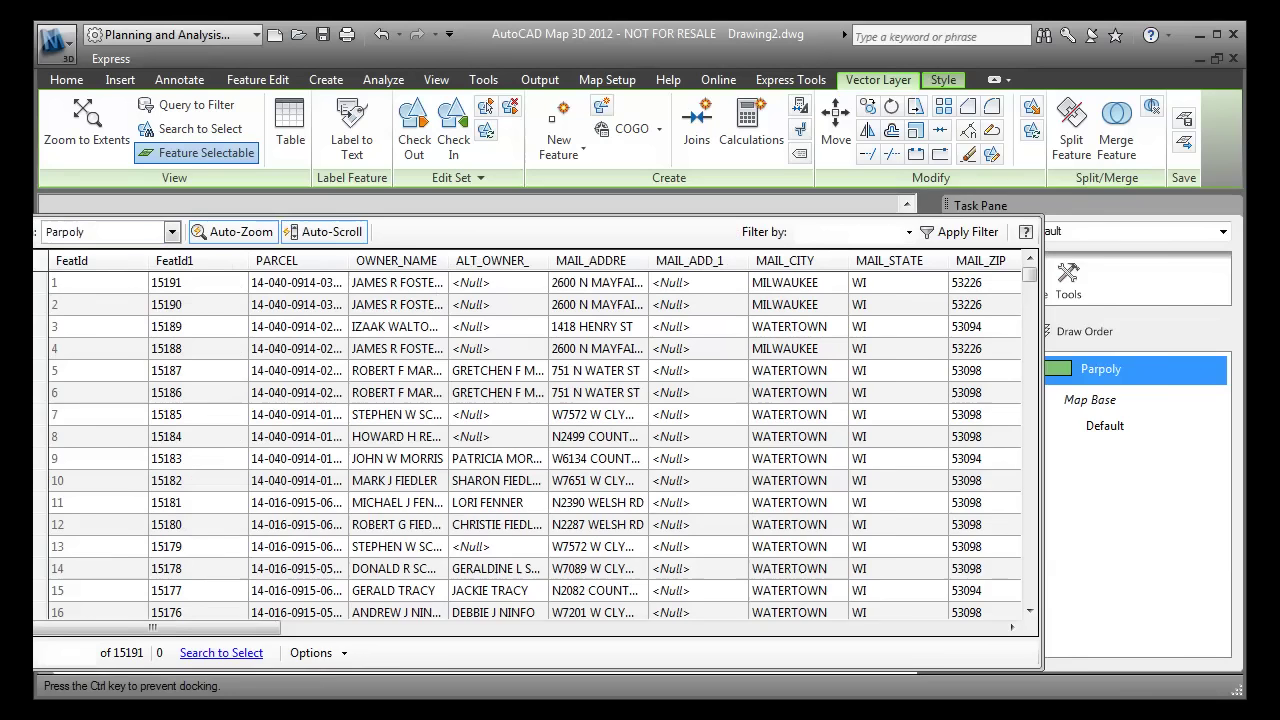
drag(125, 392, 99, 322)
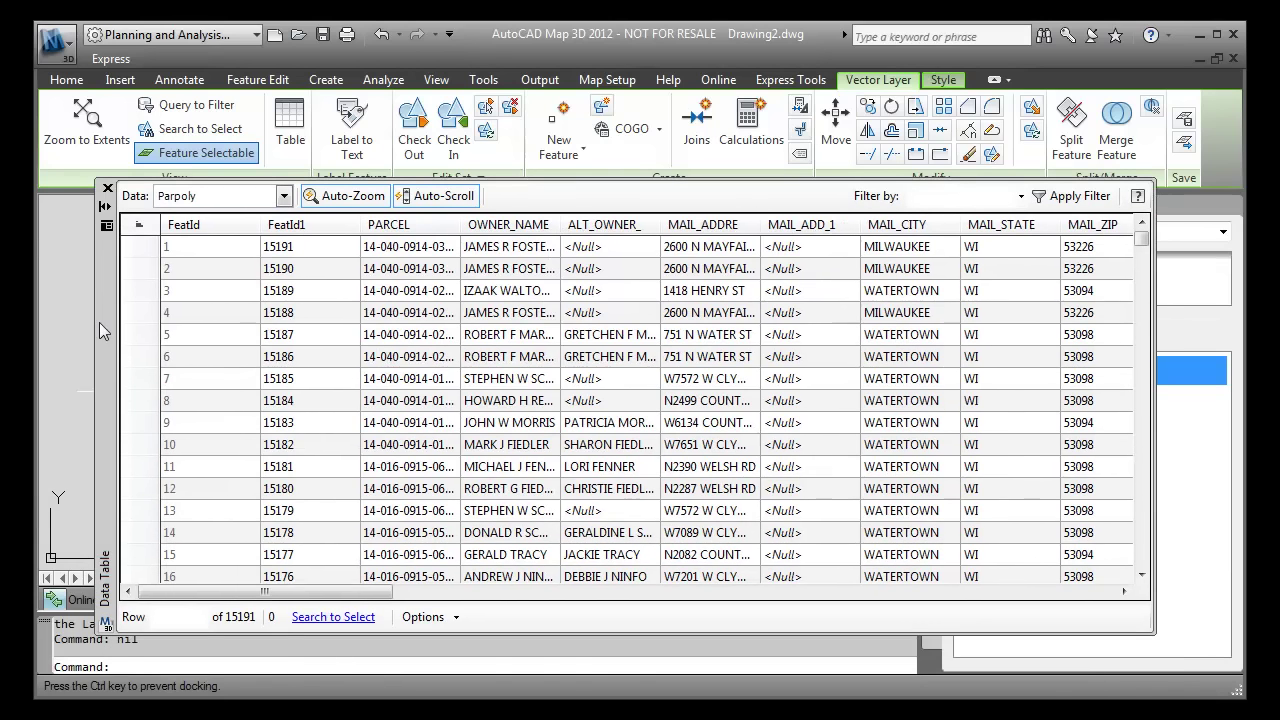
drag(353, 592, 1128, 630)
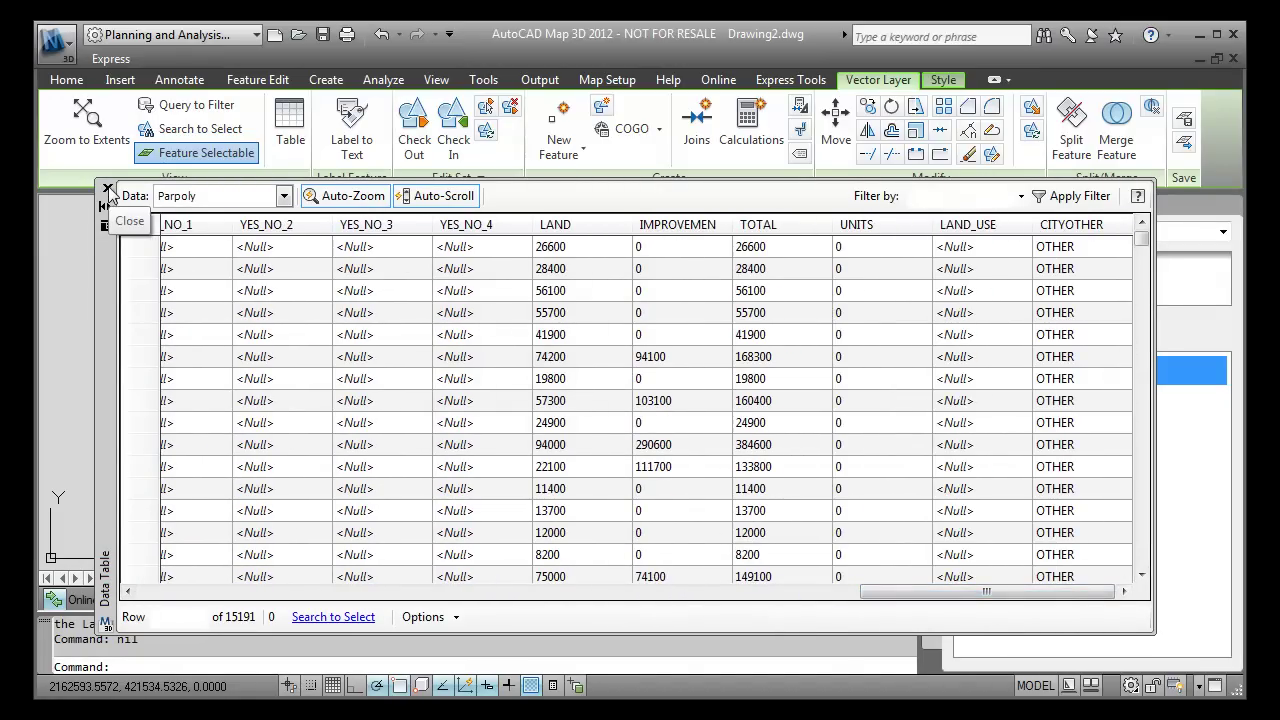
click(108, 190)
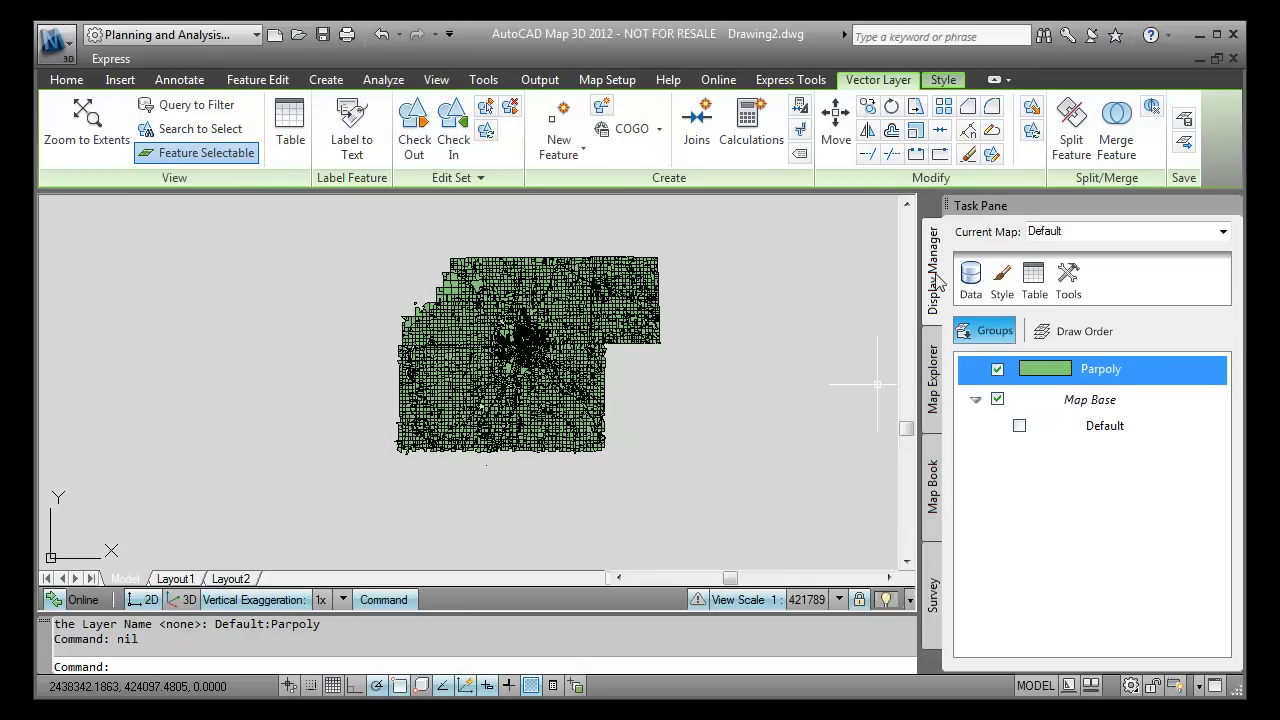
Add an ODBC connection to the Access_Data DSN, test it and log in
click(968, 278)
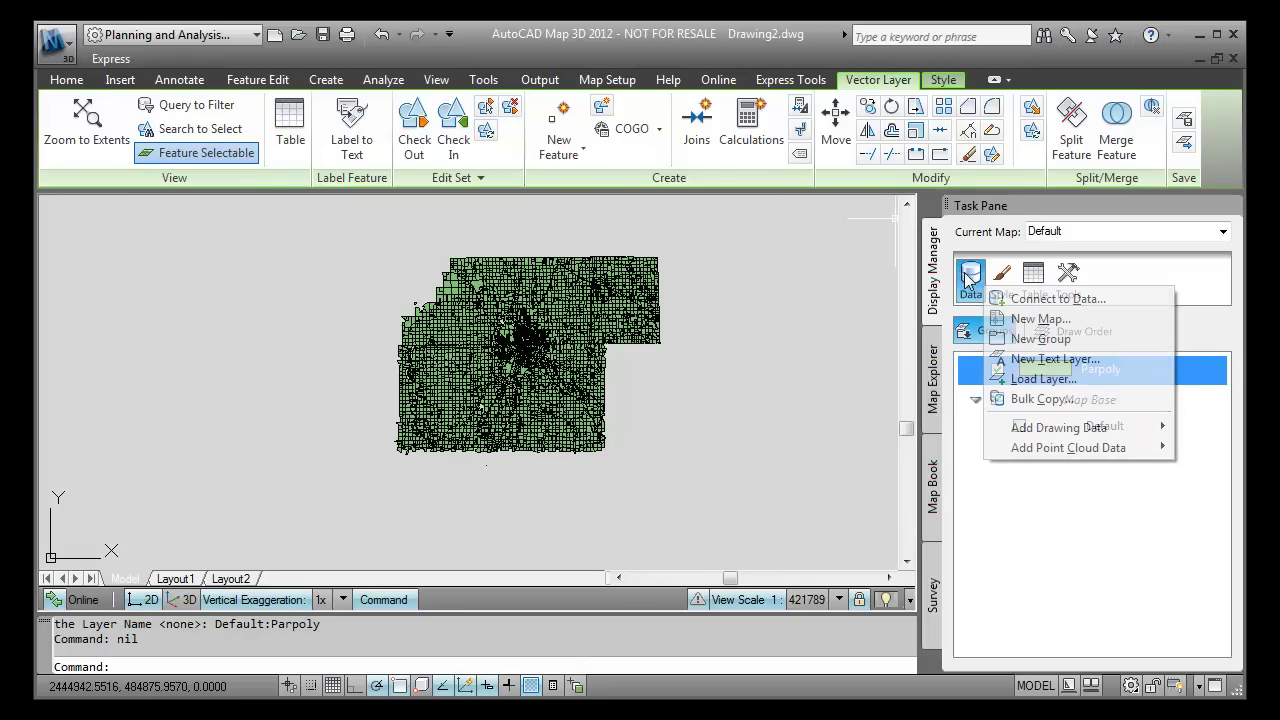
click(1057, 298)
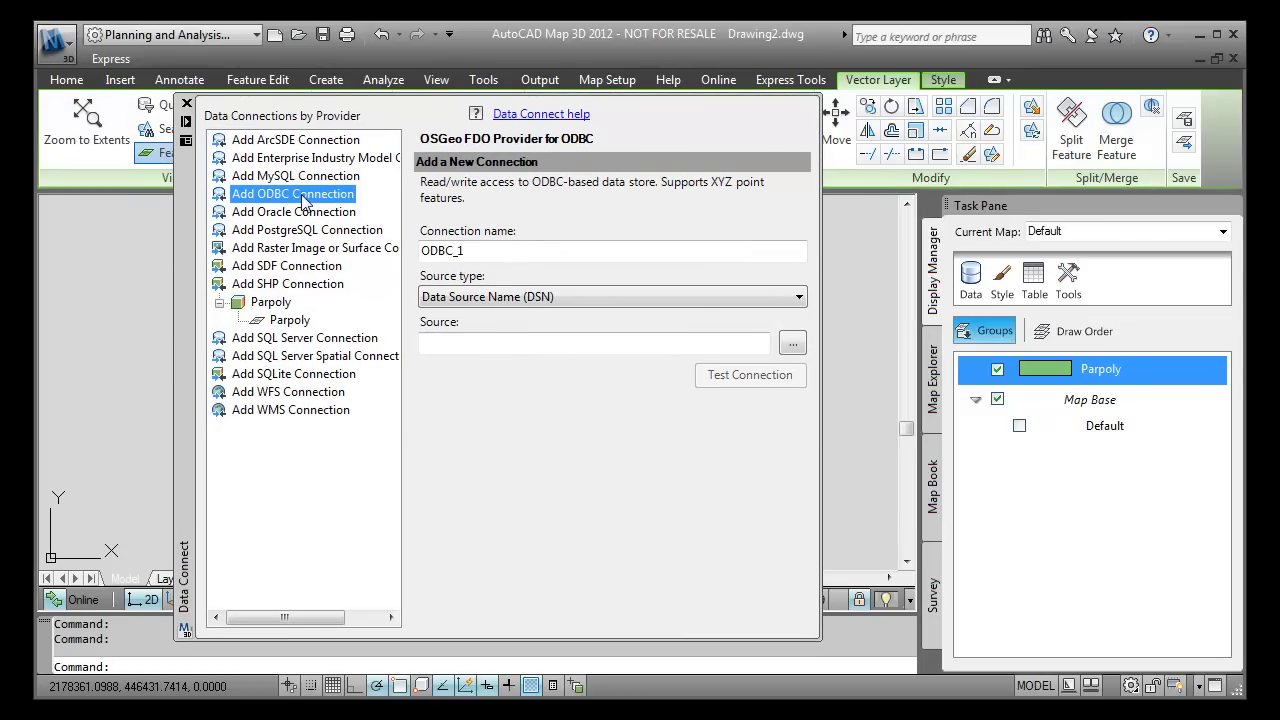
click(794, 345)
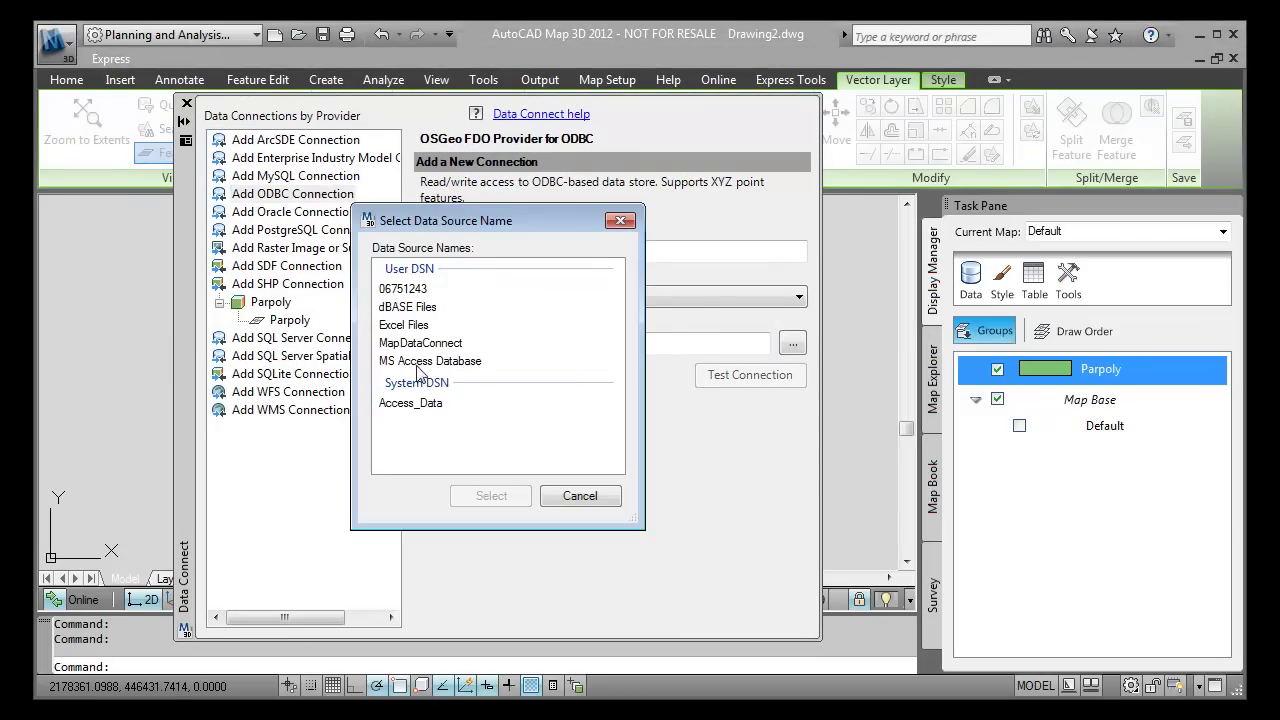
click(395, 405)
click(490, 495)
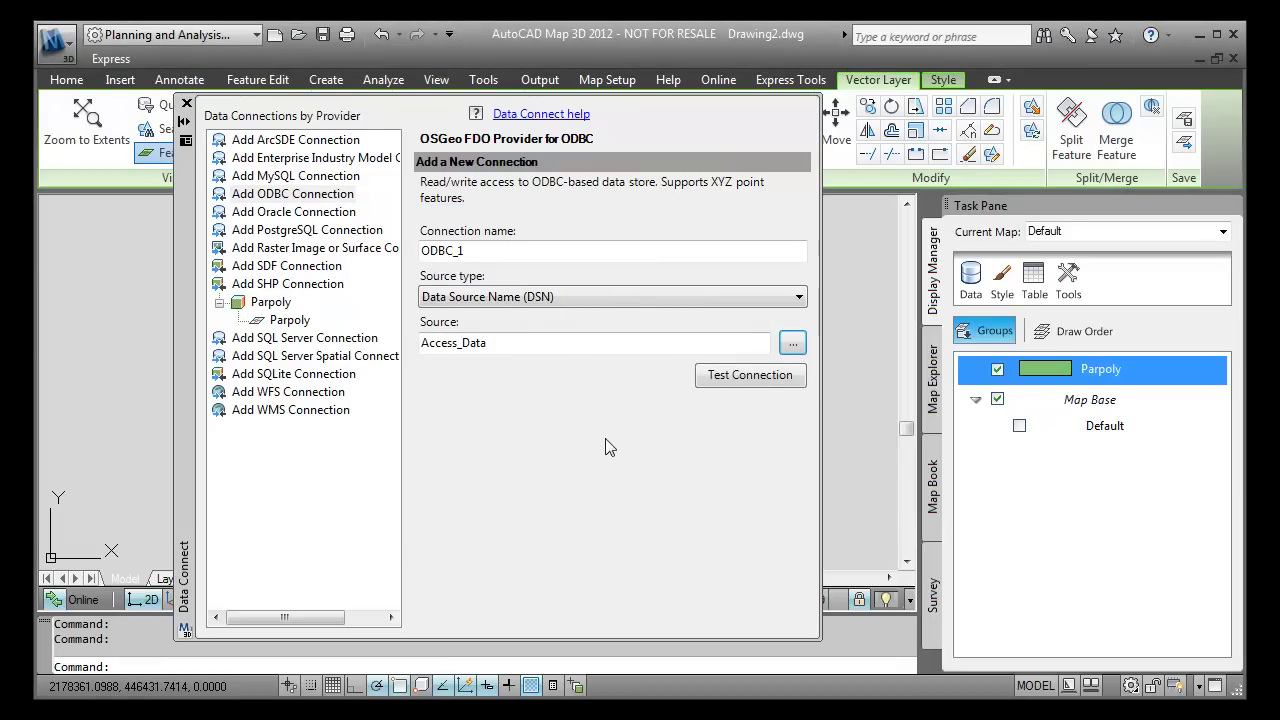
click(752, 378)
click(496, 458)
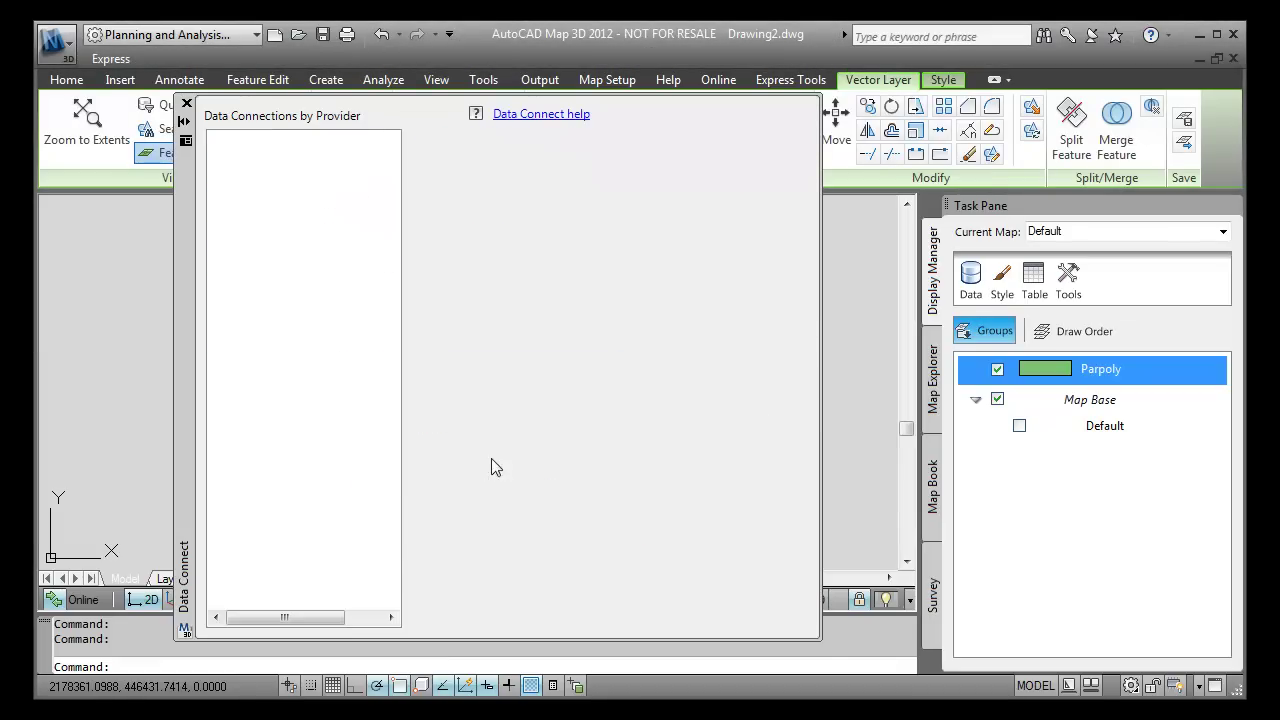
click(186, 104)
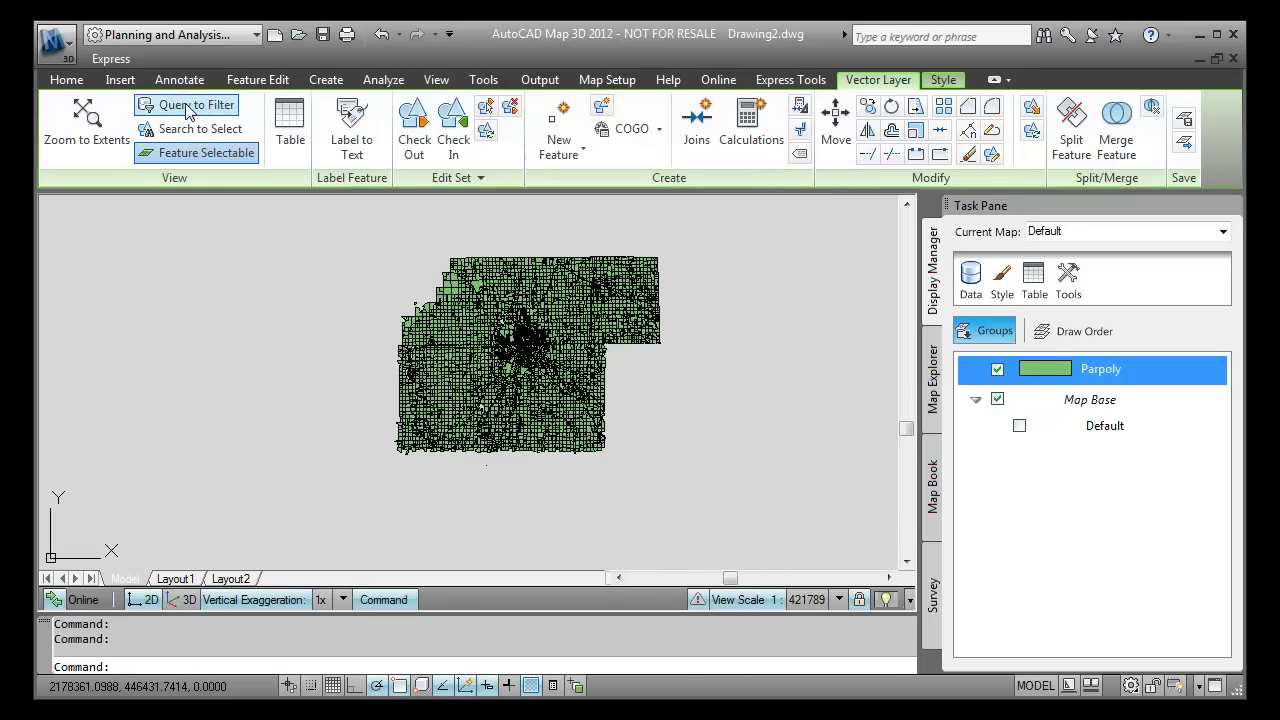
In Map Explorer, expand ODBC_1 and Parpoly to show the Watertown for city table and Parpoly class
click(932, 372)
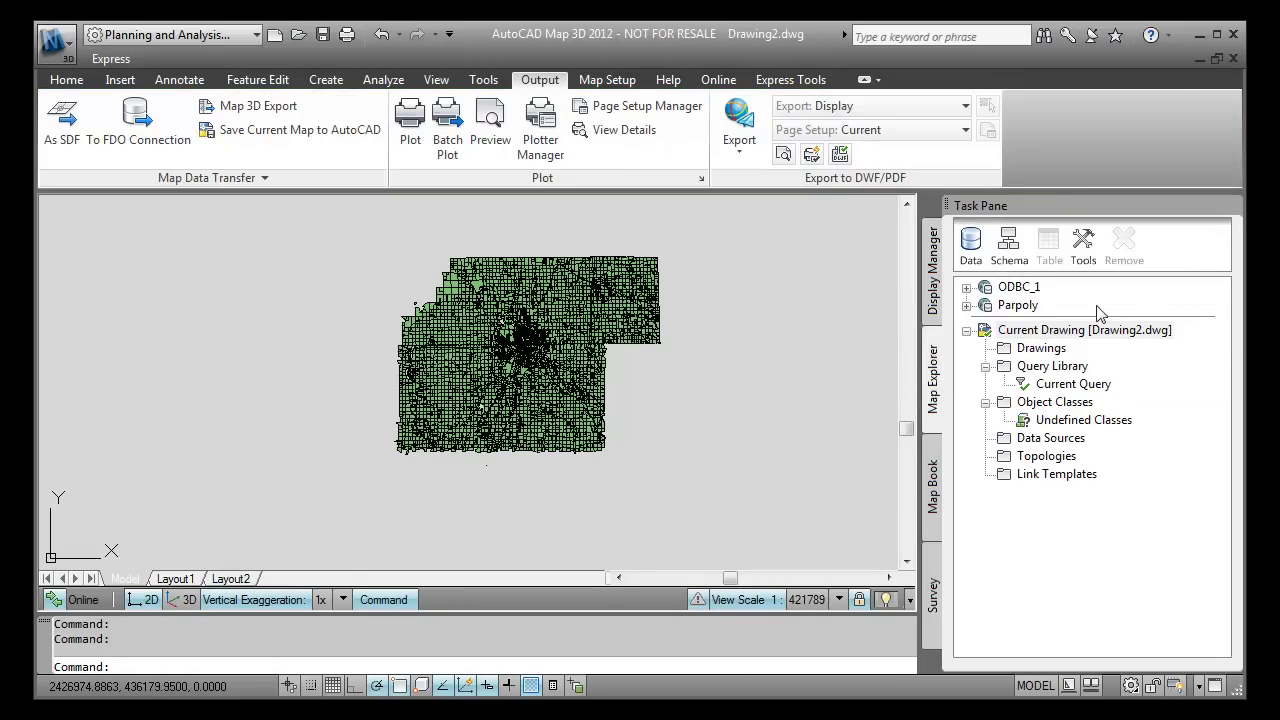
click(965, 289)
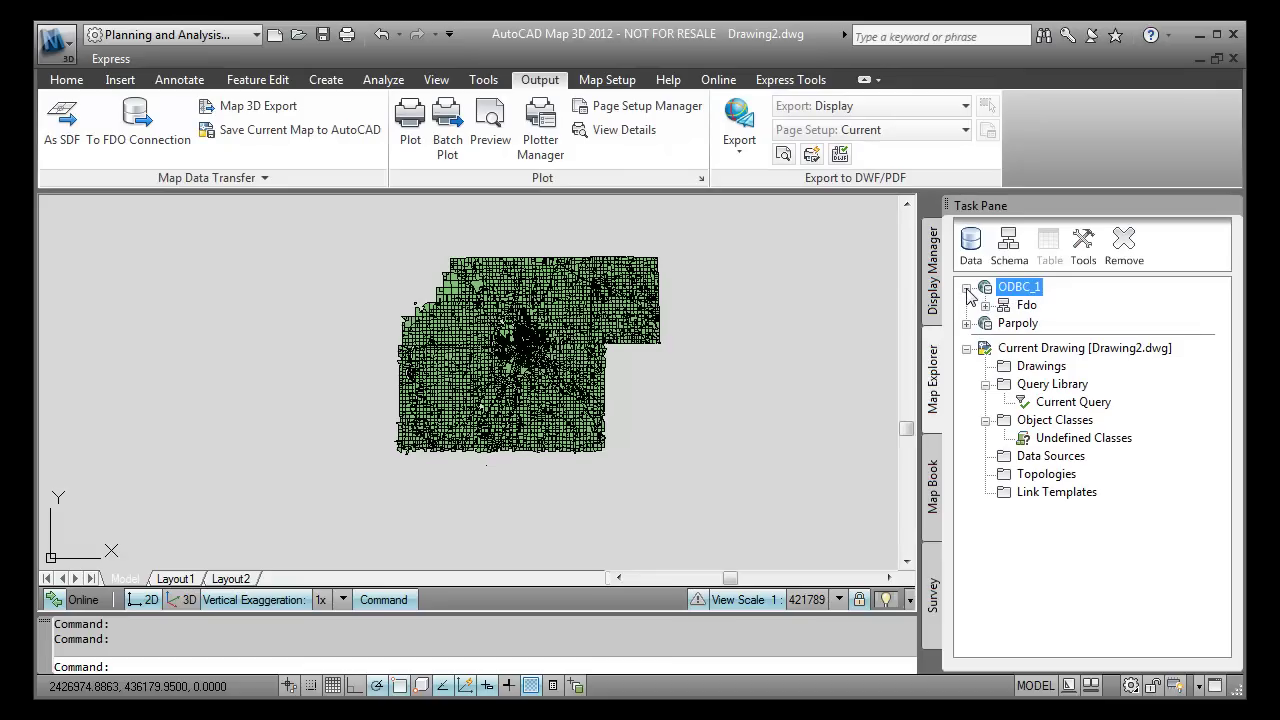
click(986, 305)
click(966, 341)
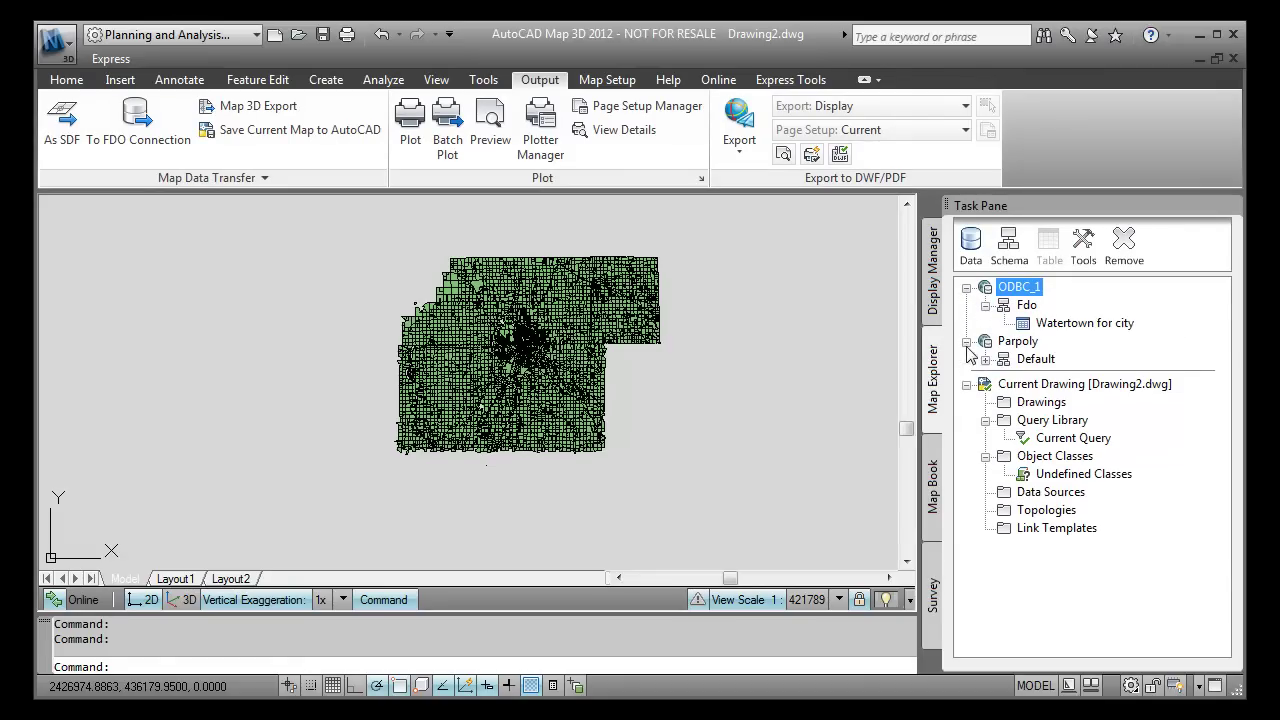
click(985, 359)
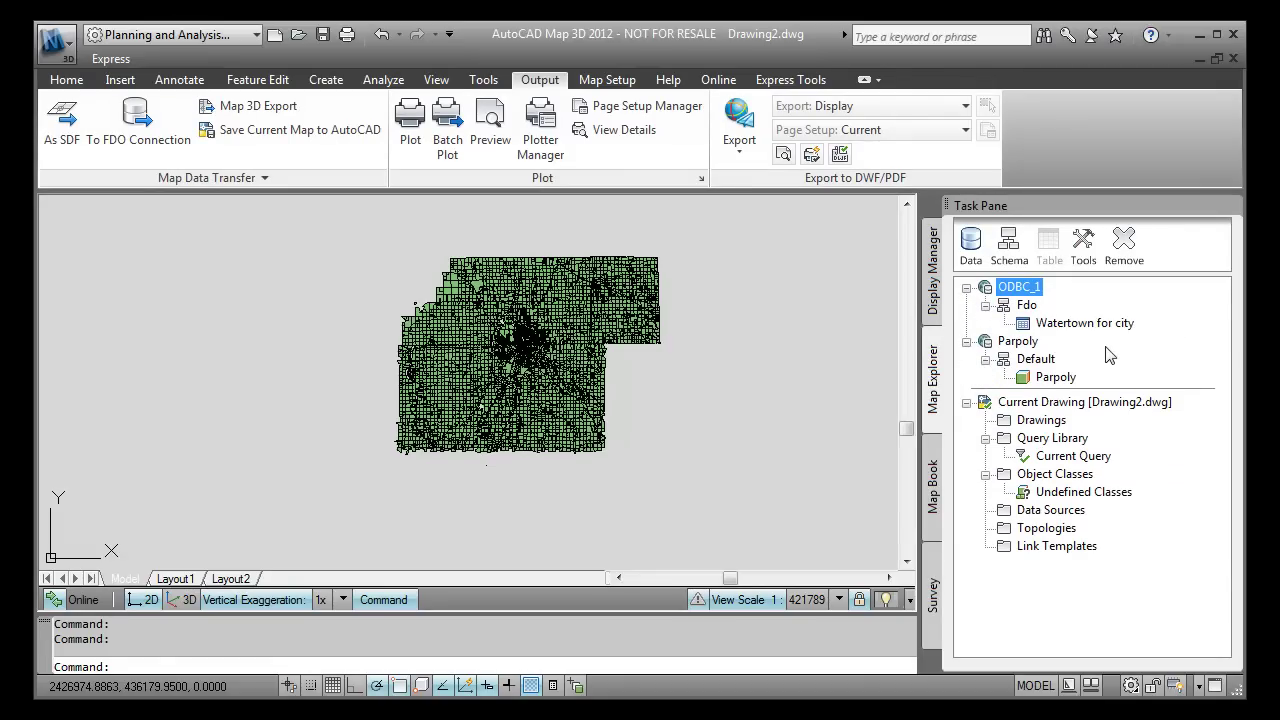
click(935, 300)
Join the Parpoly layer to the Watertown for city table, matching on PARCEL
right_click(1045, 377)
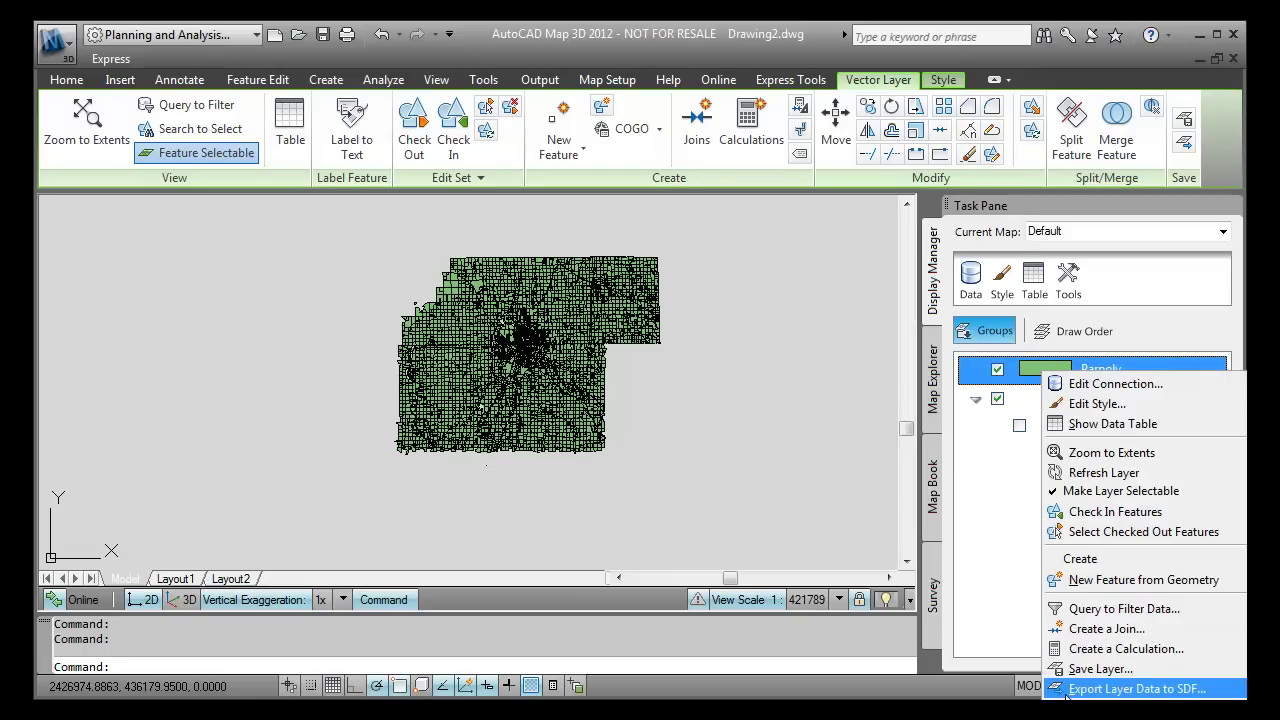
click(1106, 628)
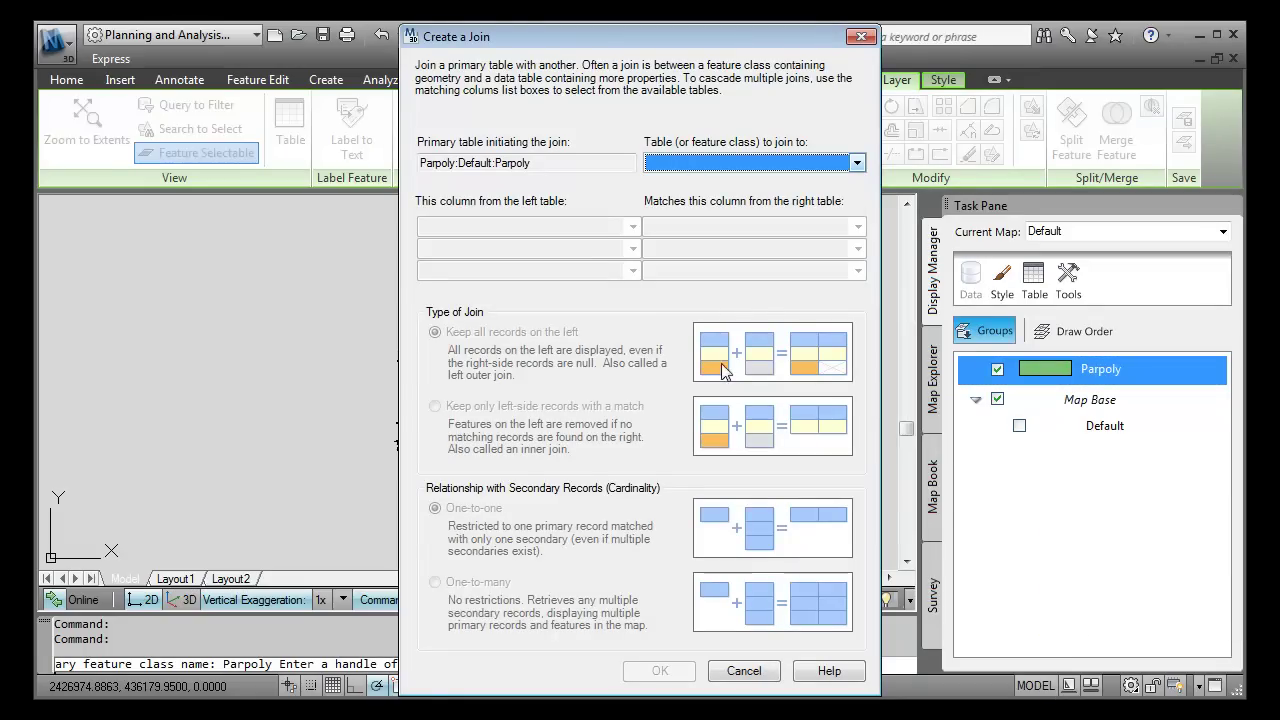
click(857, 164)
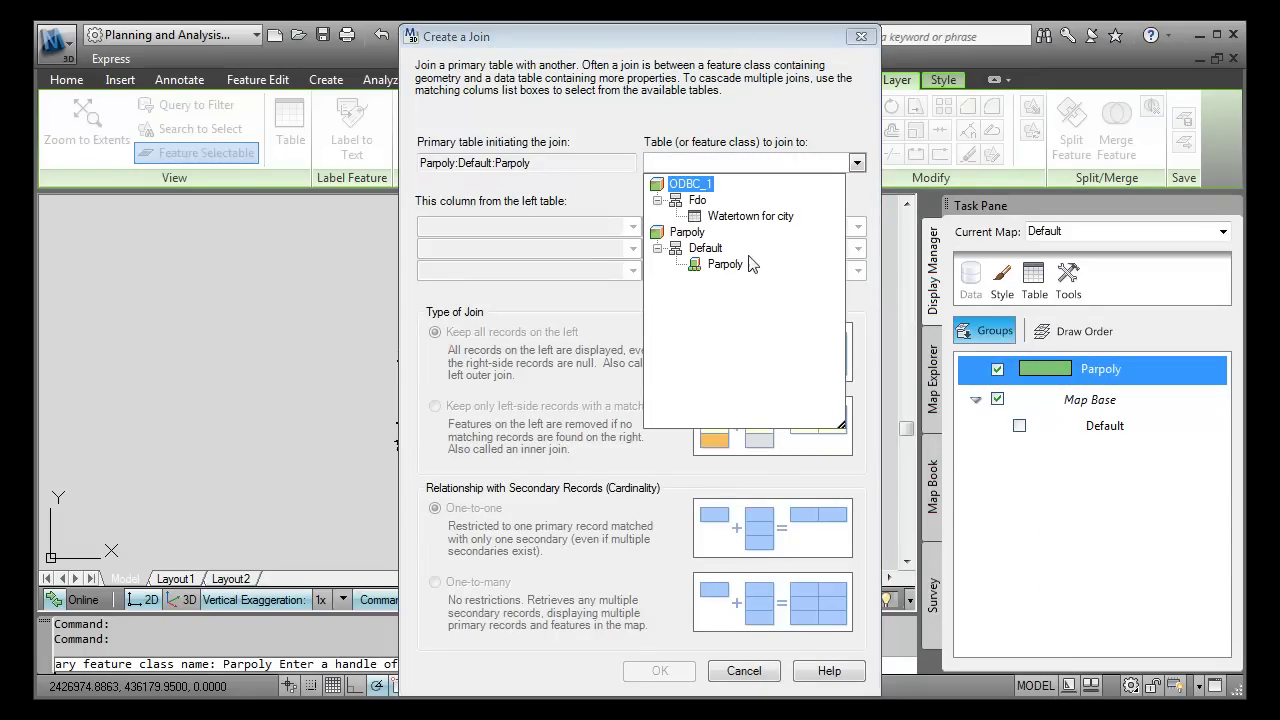
click(735, 216)
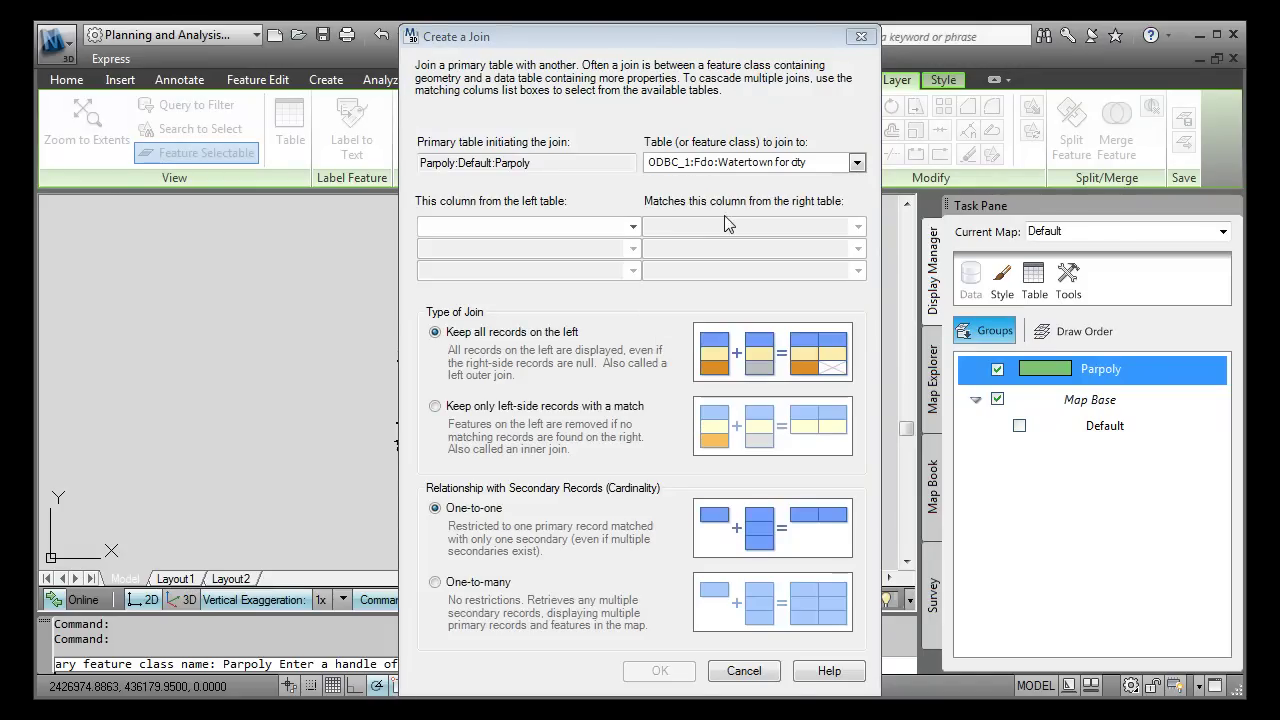
click(633, 228)
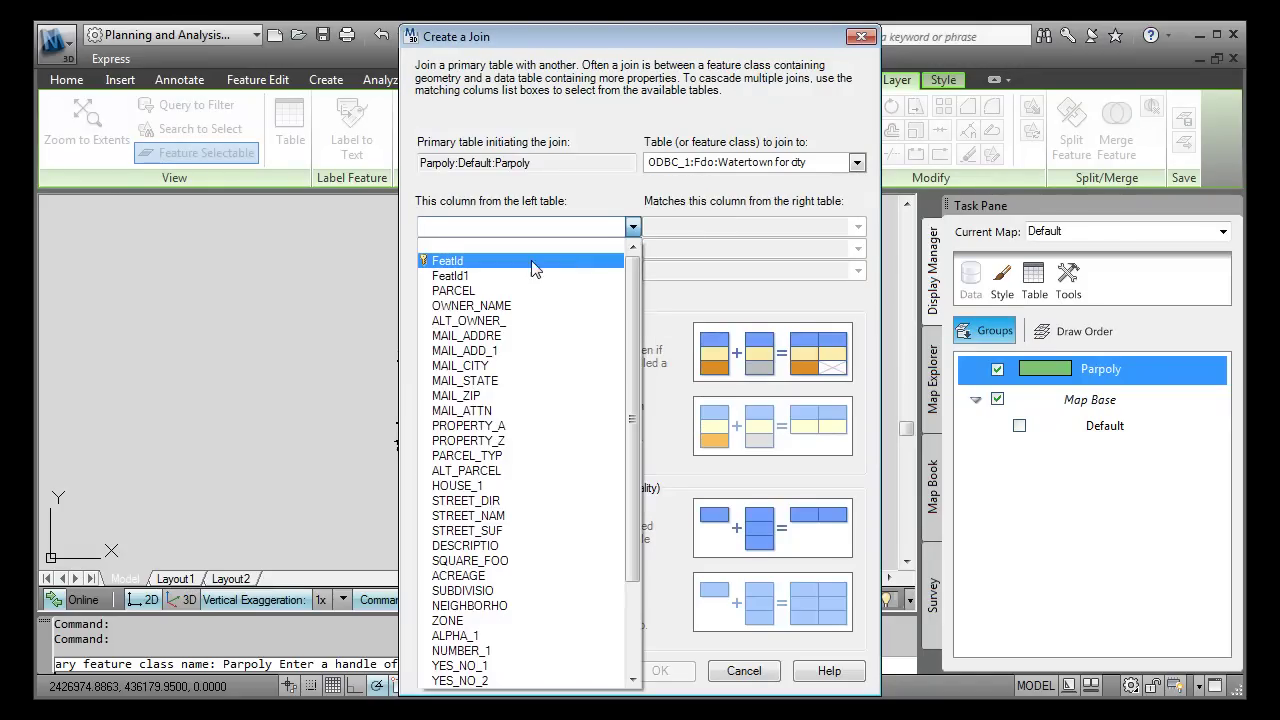
click(473, 291)
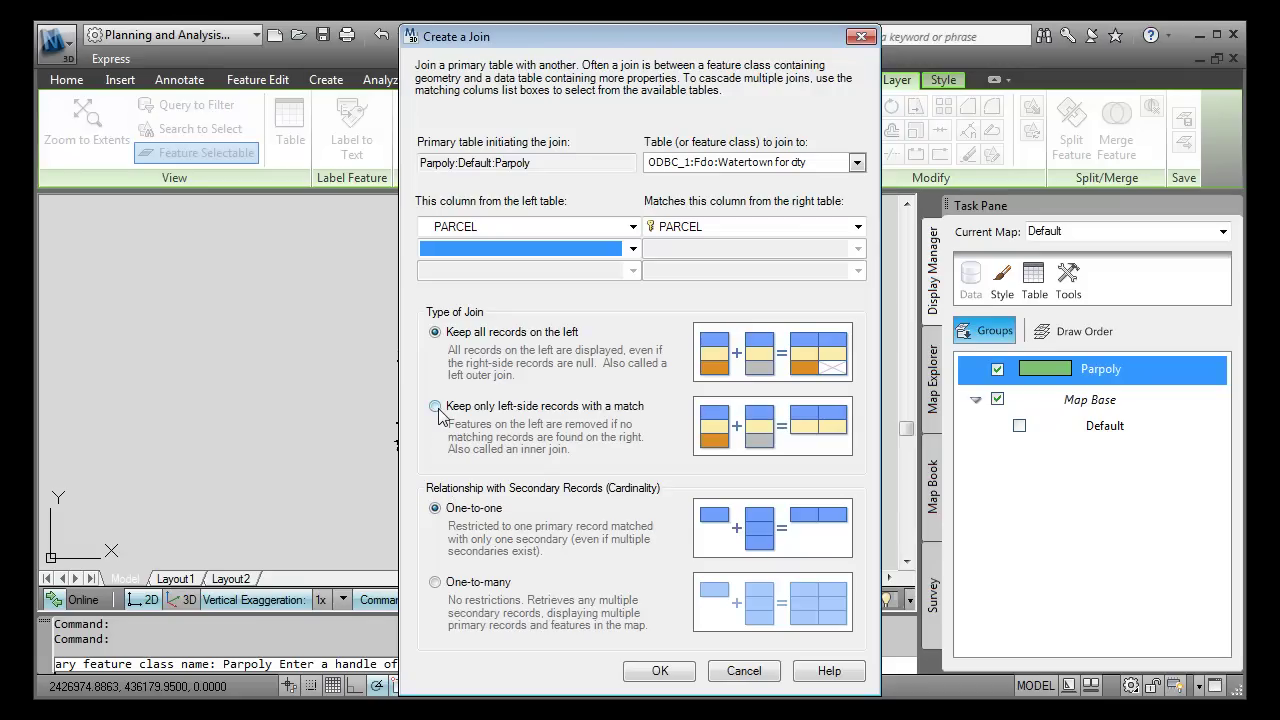
Set the join relationship to one-to-many and create the join
click(438, 584)
click(435, 508)
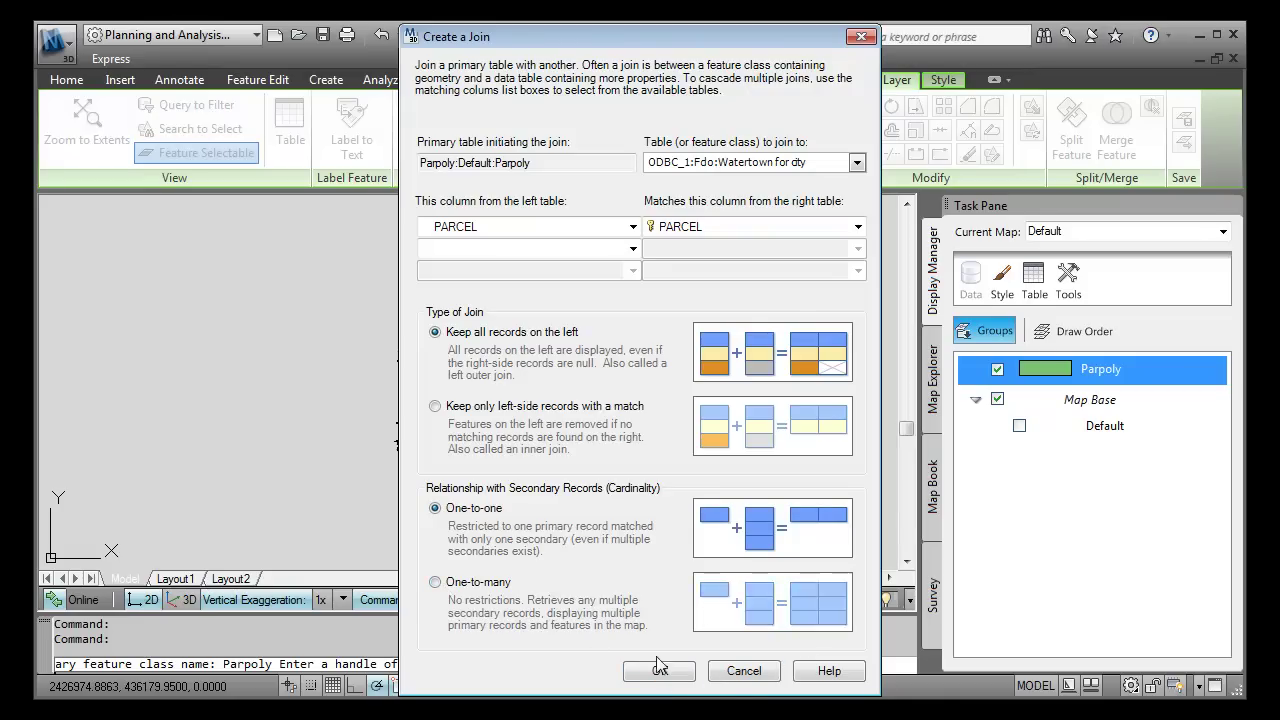
click(436, 588)
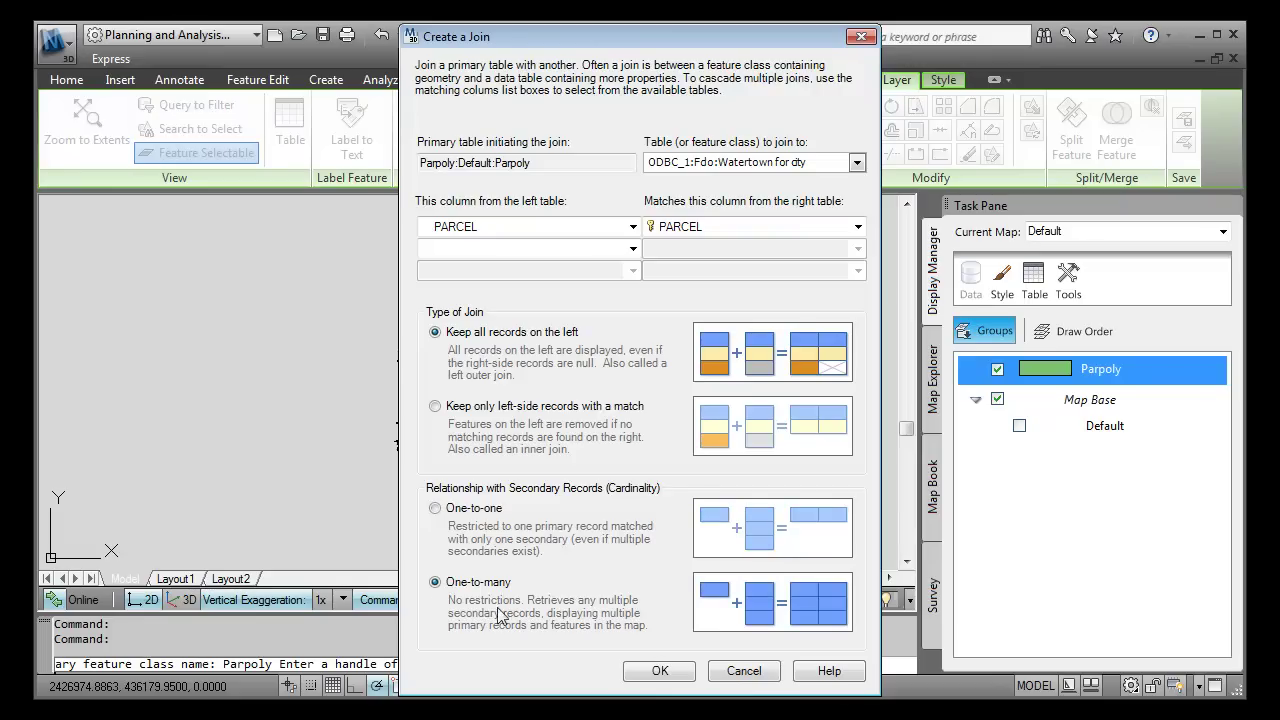
click(660, 671)
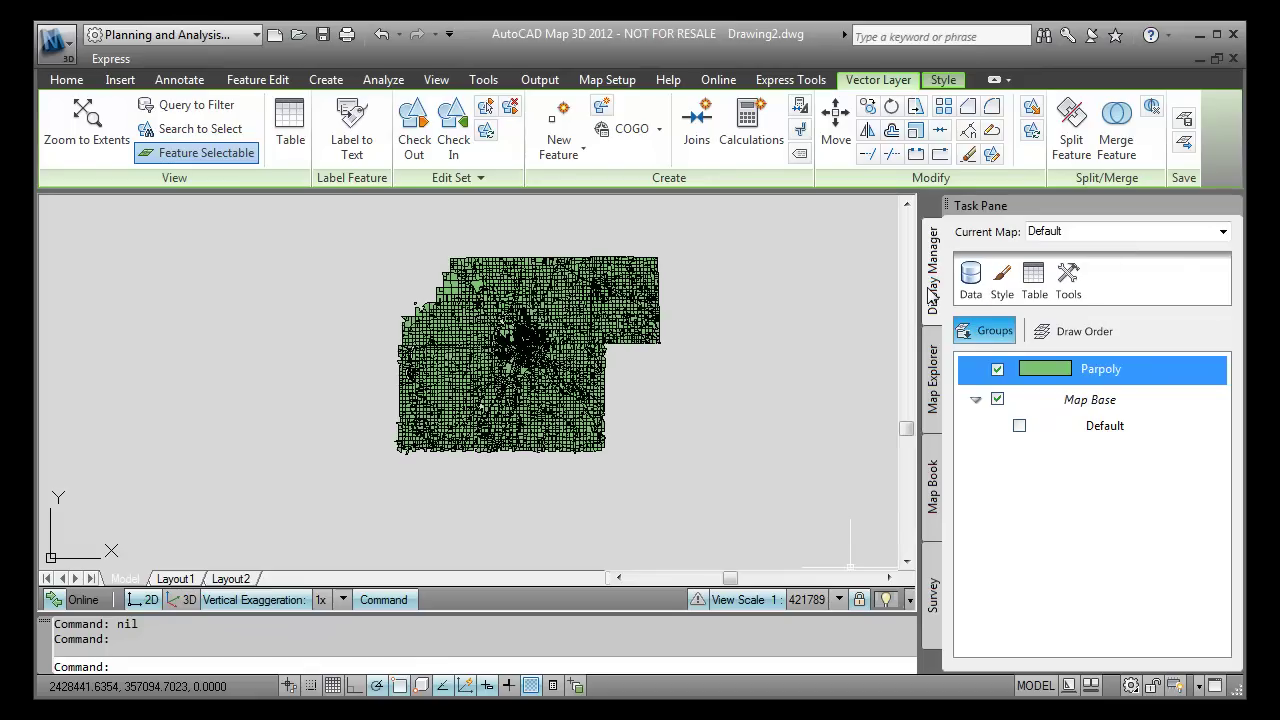
click(1034, 280)
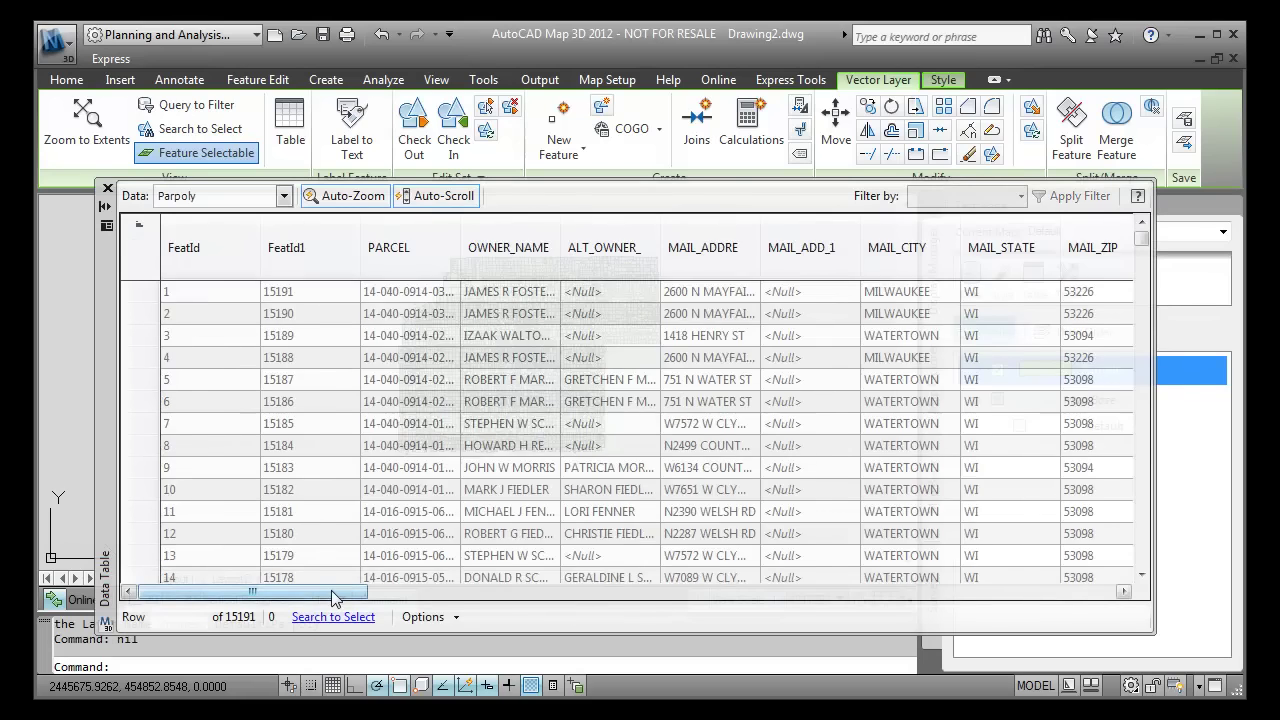
drag(338, 592, 1073, 657)
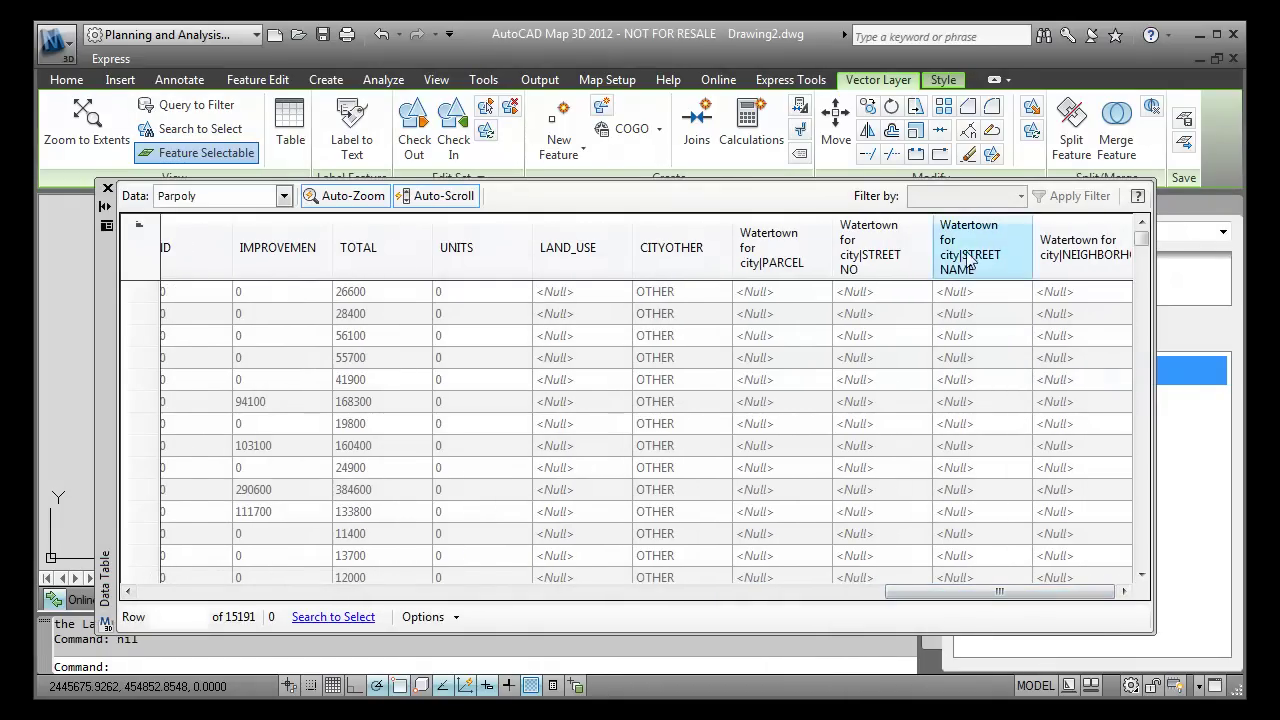
click(978, 243)
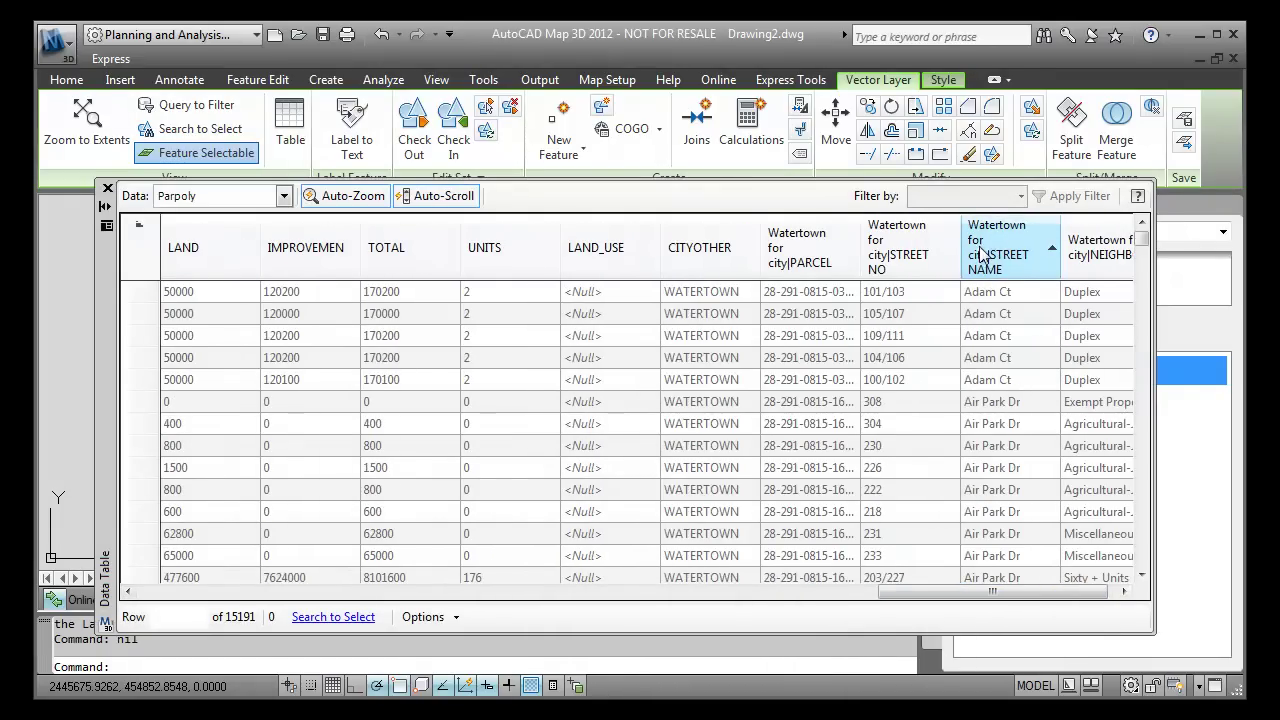
click(1095, 248)
drag(1020, 592, 1118, 555)
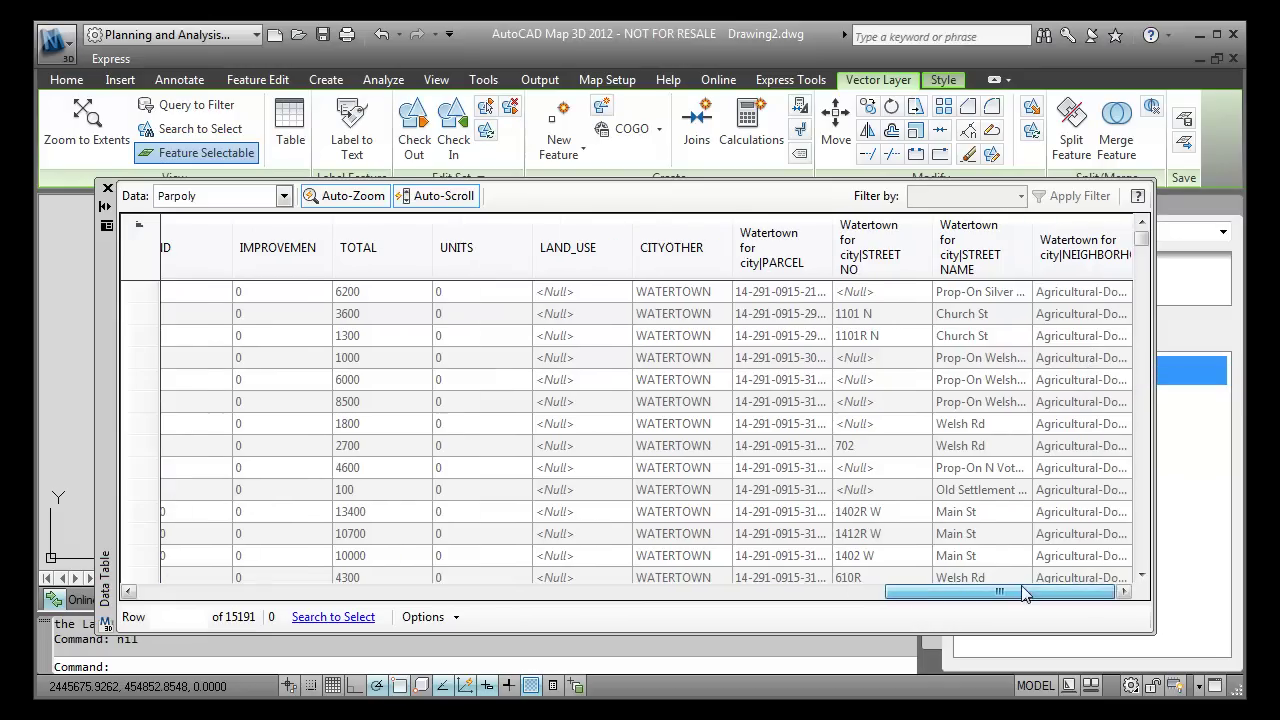
mouse_move(1141, 238)
mouse_down()
mouse_move(1178, 557)
mouse_move(1150, 240)
mouse_up()
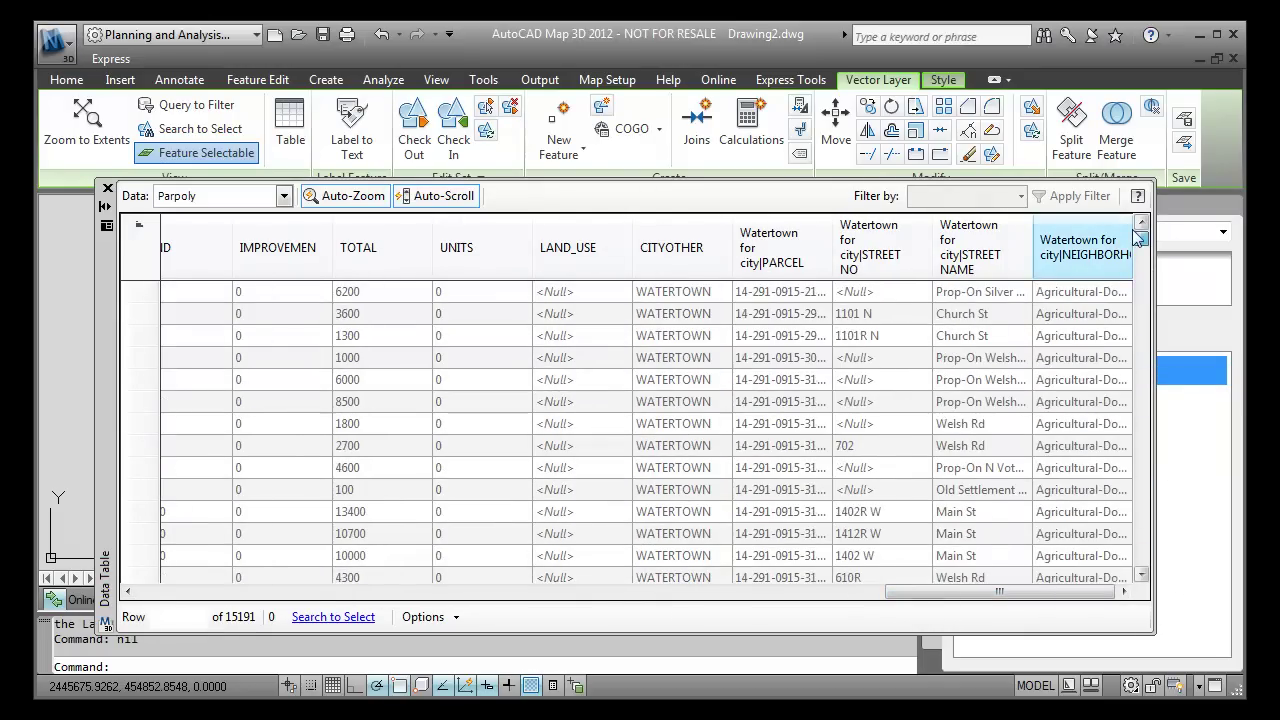
click(107, 188)
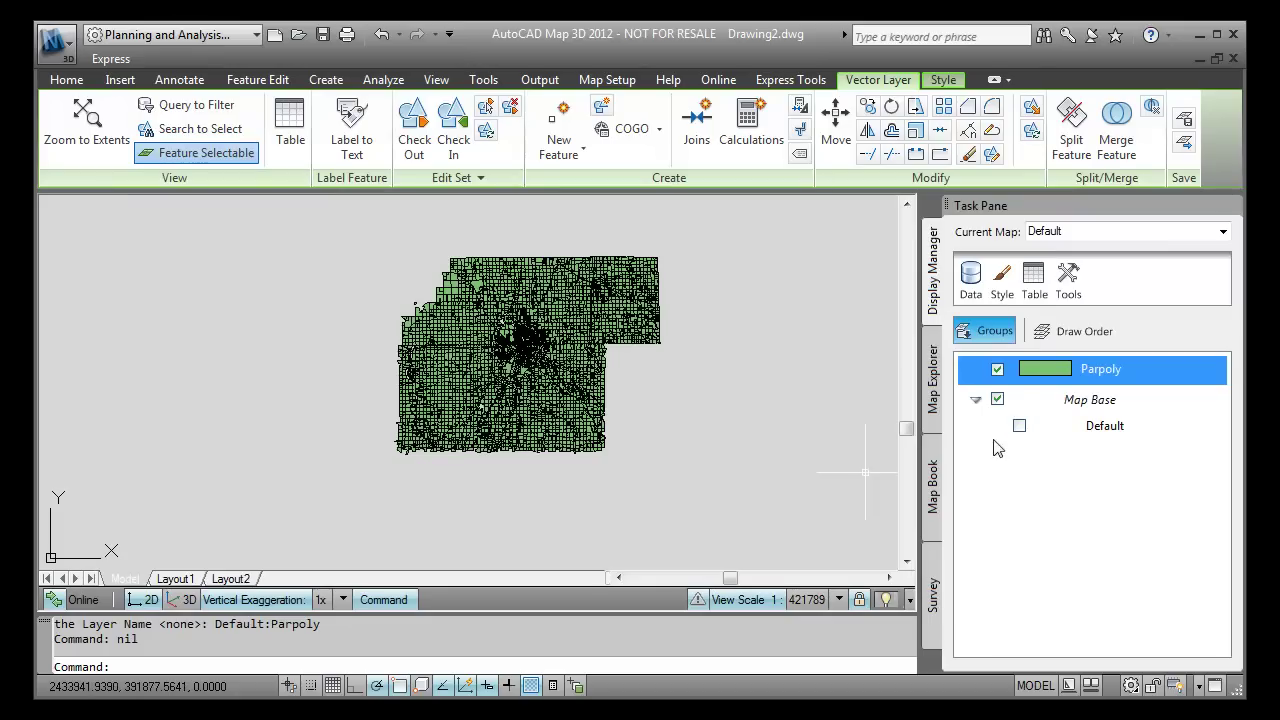
Create a Parpoly theme on Watertown for city|NEIGHBORHOOD with 42 colour rules
right_click(1036, 379)
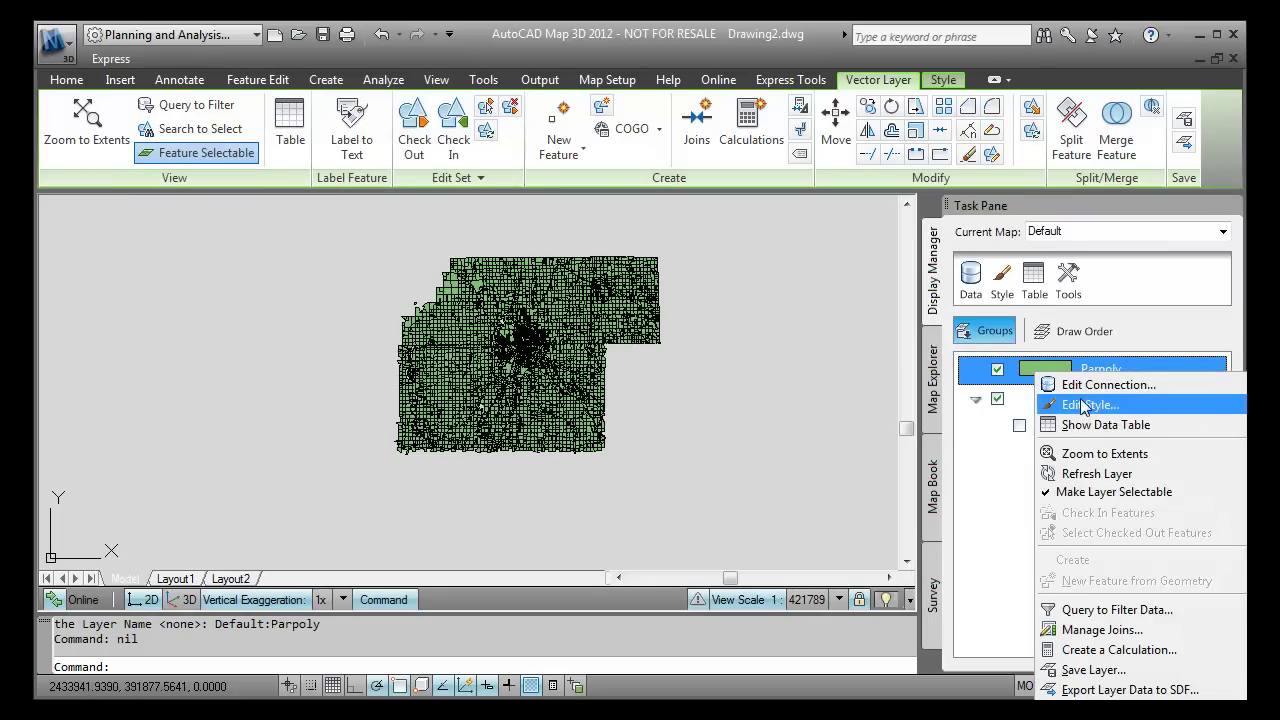
click(1003, 287)
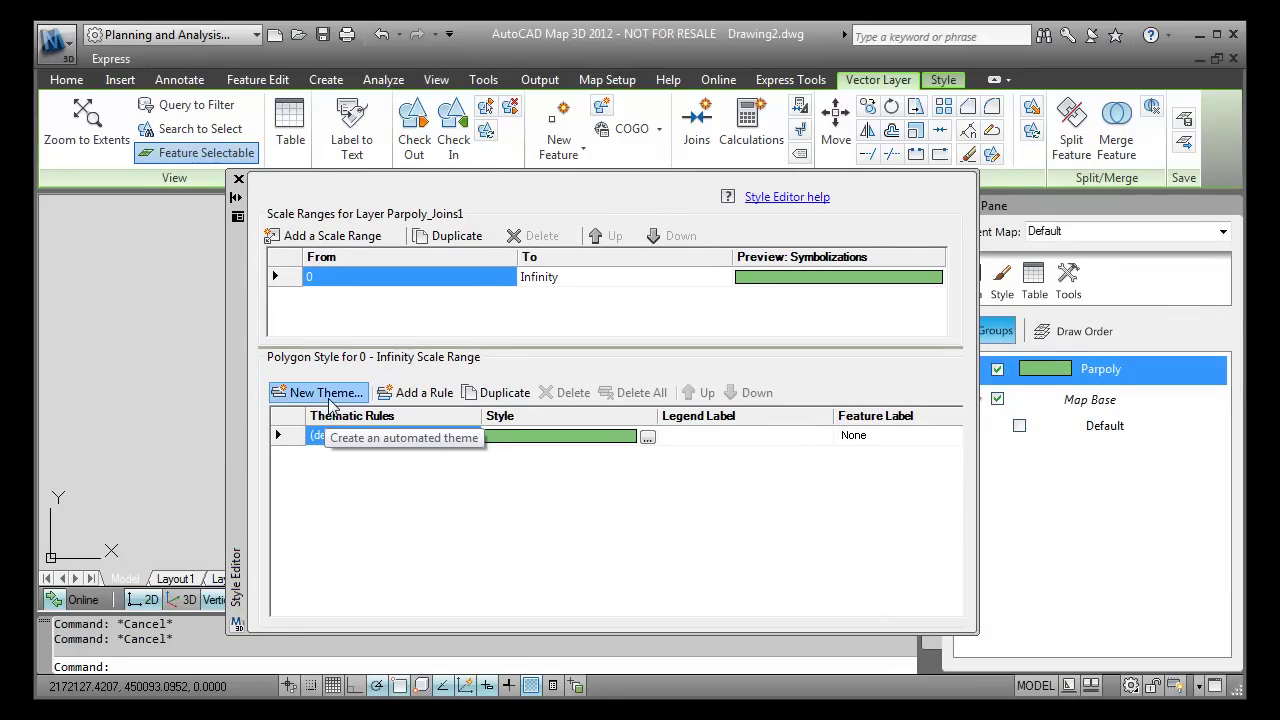
click(326, 394)
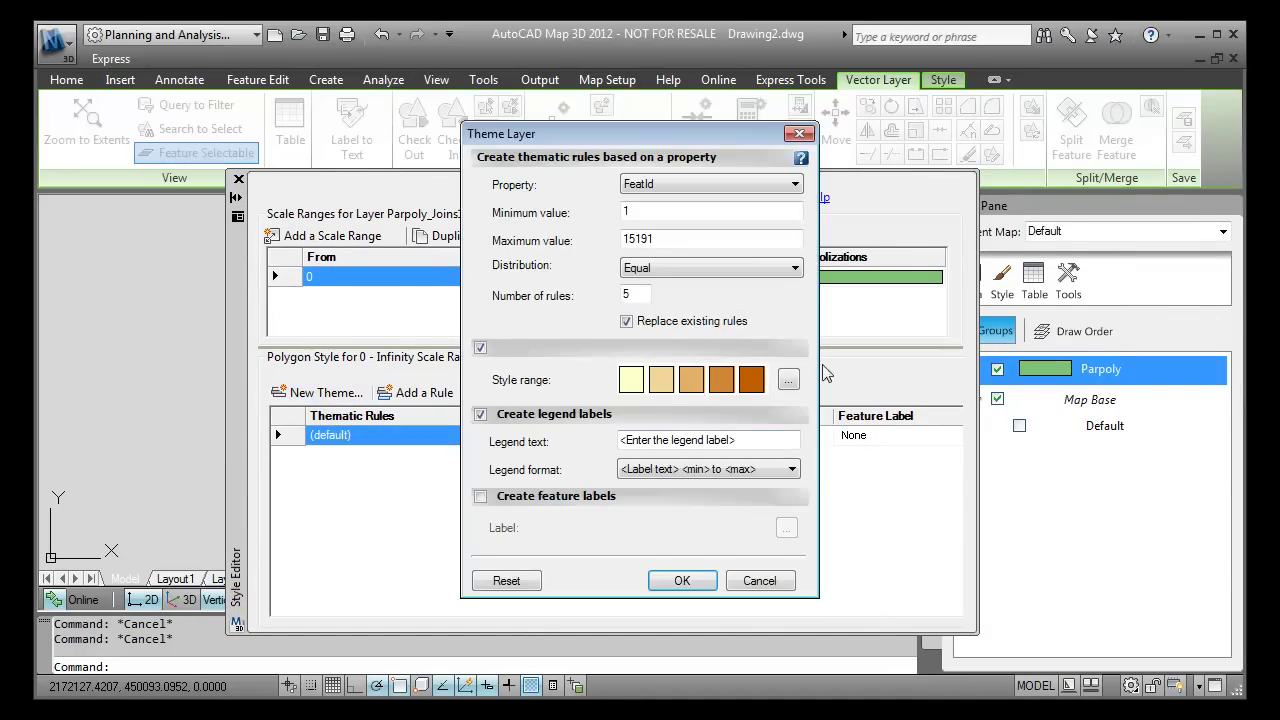
click(745, 183)
scroll(836, 455, down, 2)
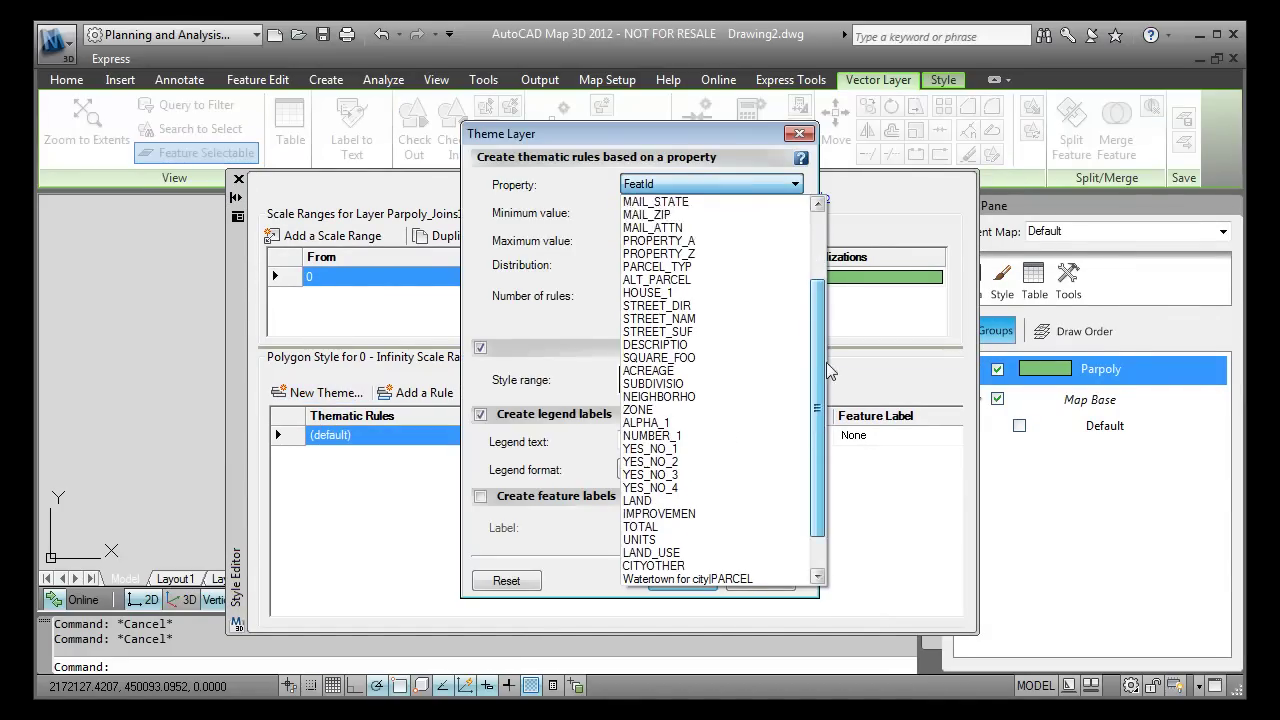
scroll(836, 455, down, 1)
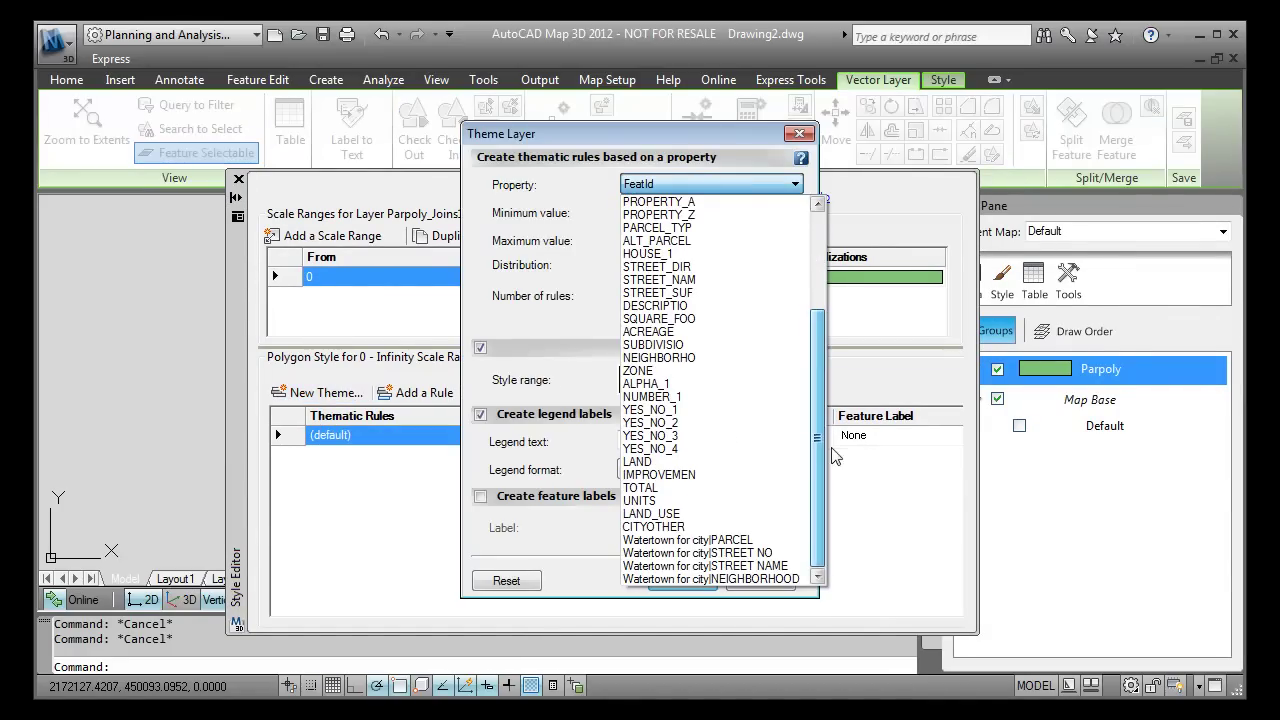
click(768, 579)
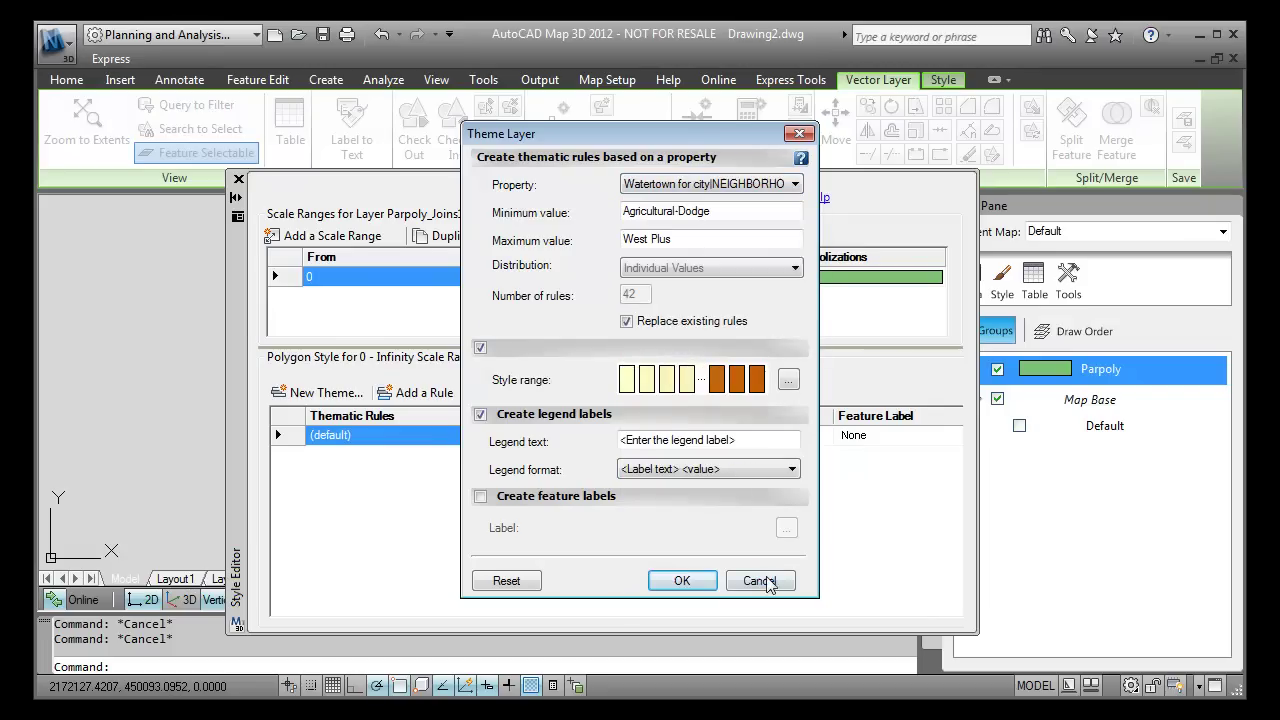
click(757, 478)
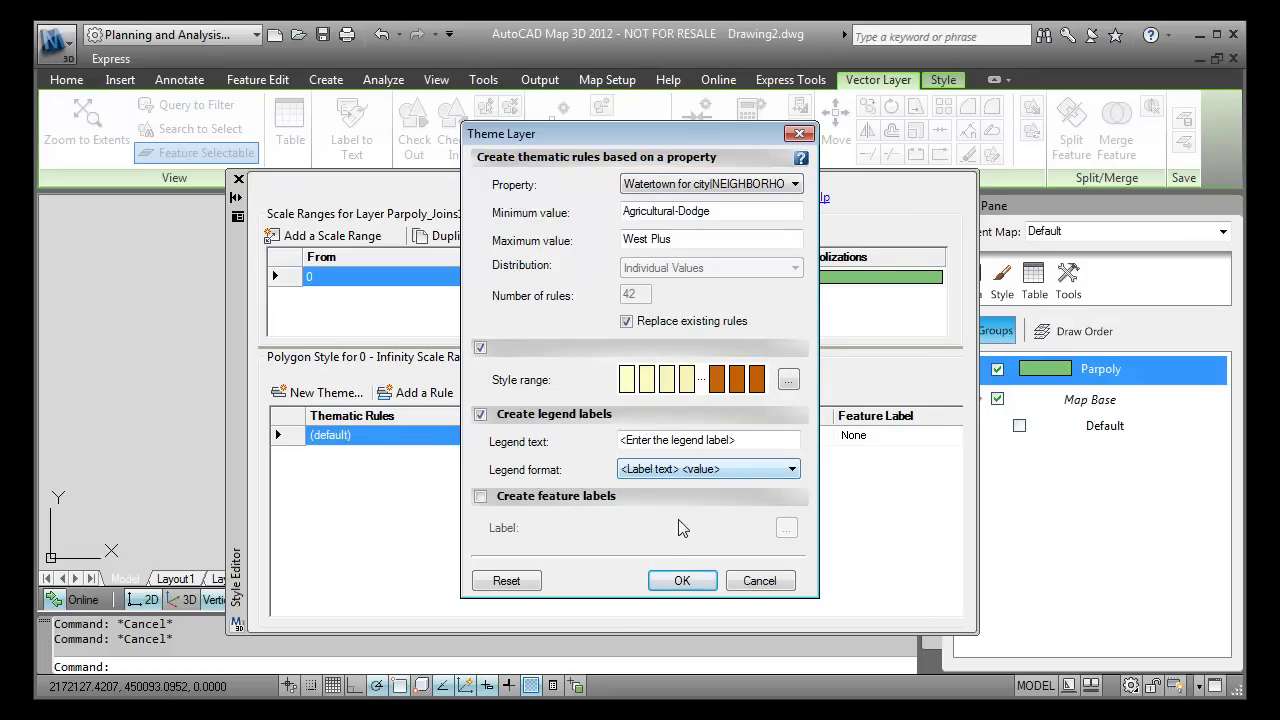
click(680, 580)
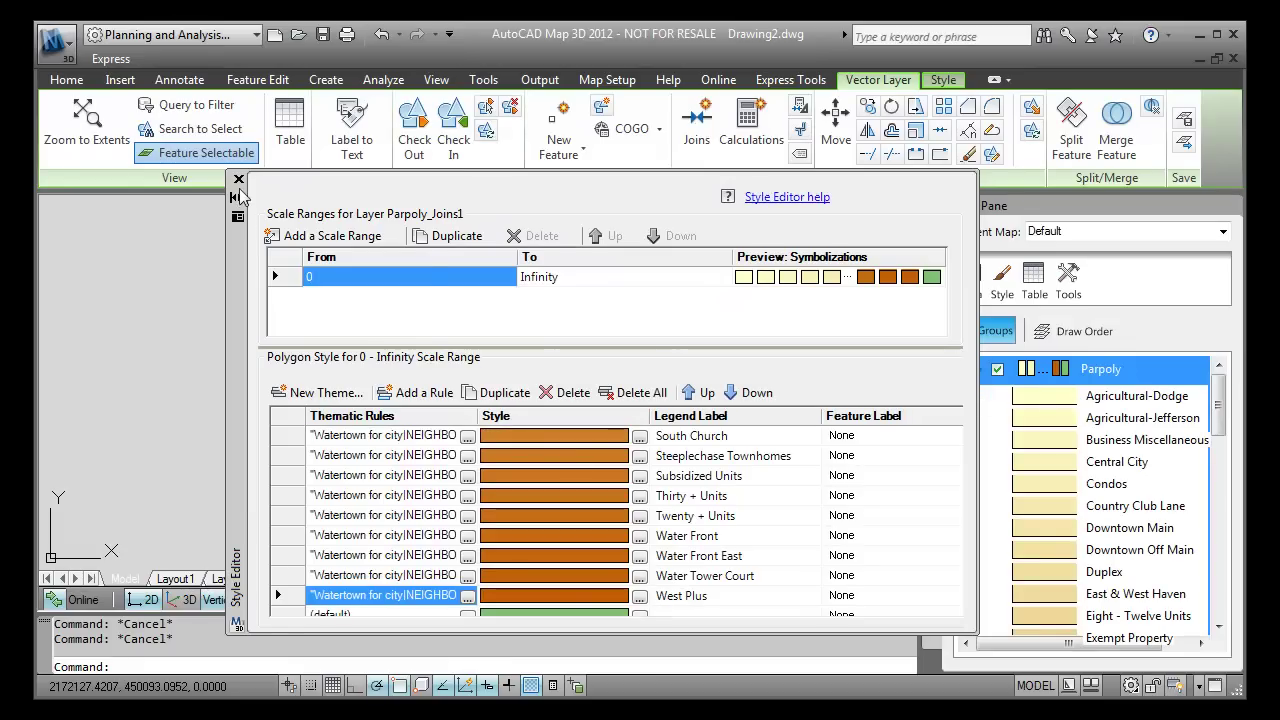
click(239, 180)
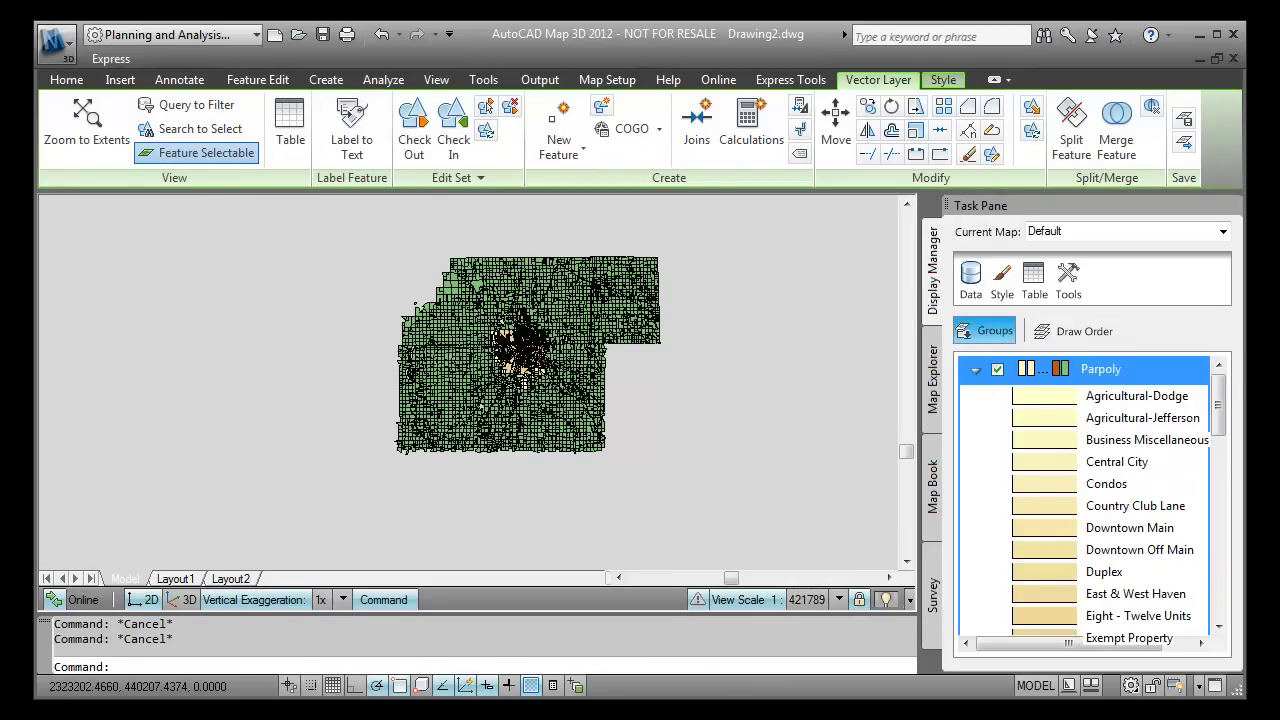
Zoom into the city centre to inspect the tan-to-brown neighborhood parcel colours
scroll(566, 344, up, 2)
scroll(516, 343, up, 3)
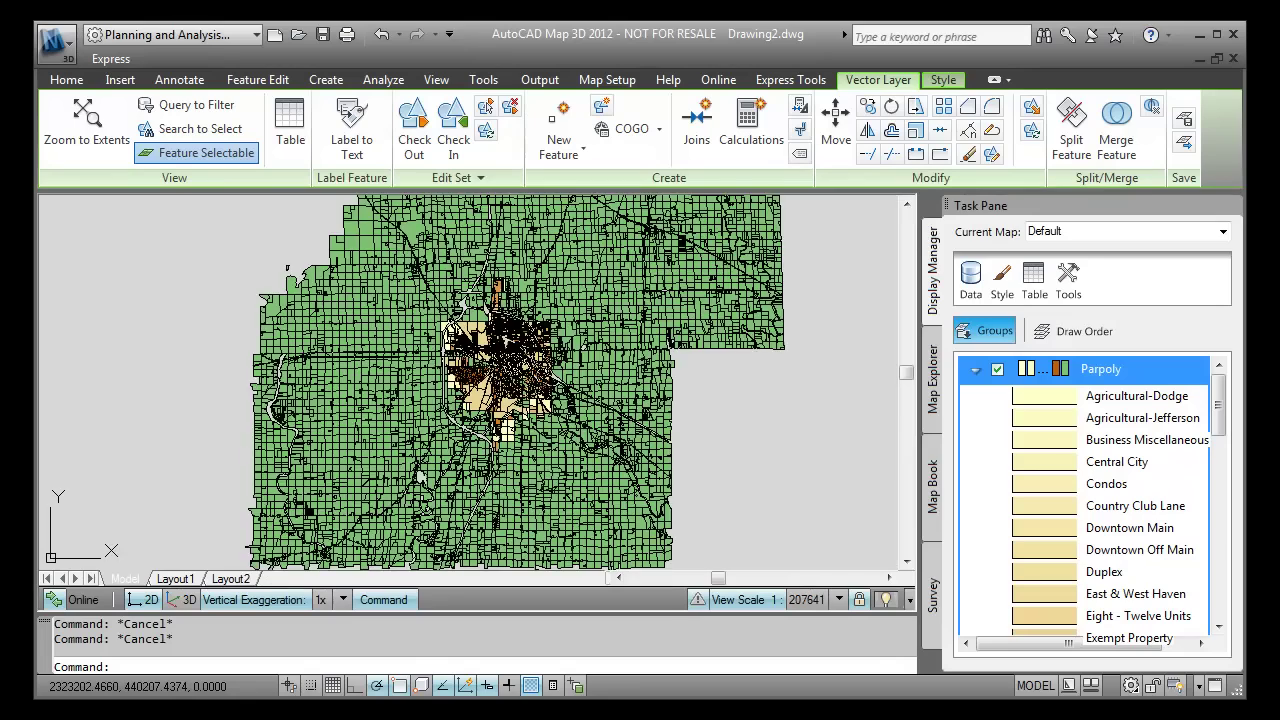
scroll(516, 343, up, 1)
scroll(566, 352, up, 2)
scroll(566, 352, up, 2)
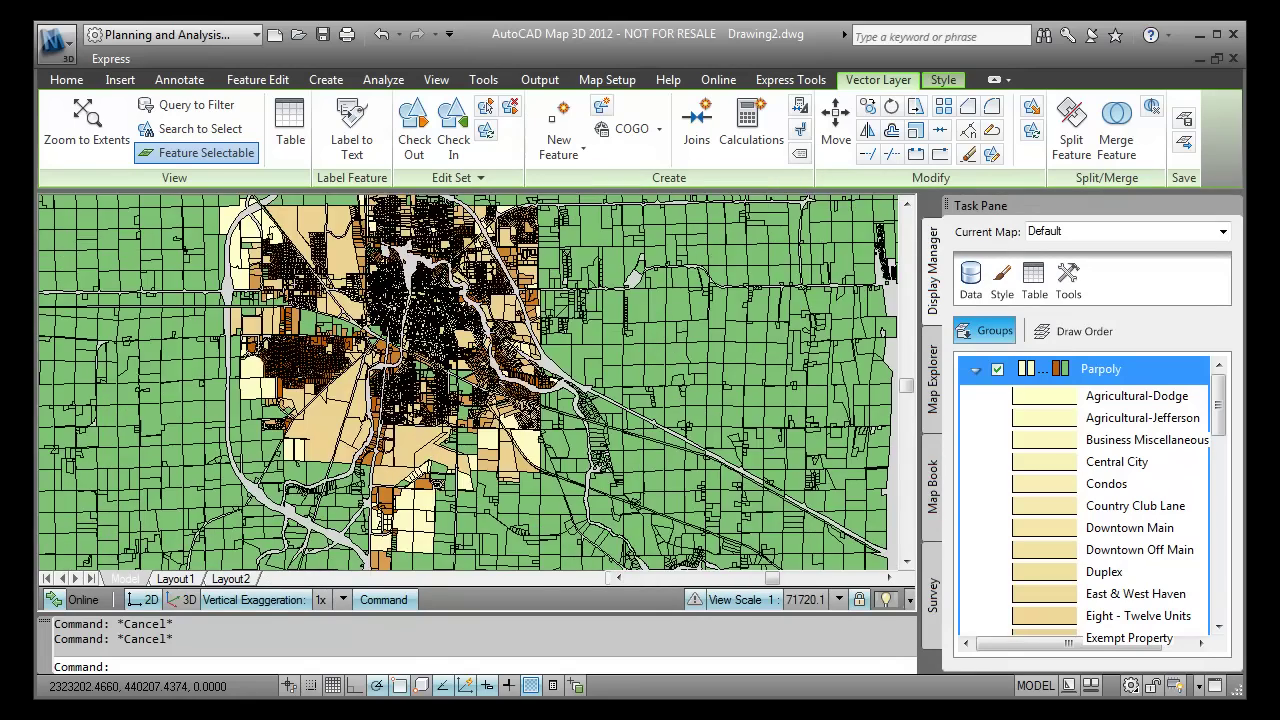
scroll(566, 352, up, 2)
scroll(566, 352, down, 2)
scroll(566, 352, down, 1)
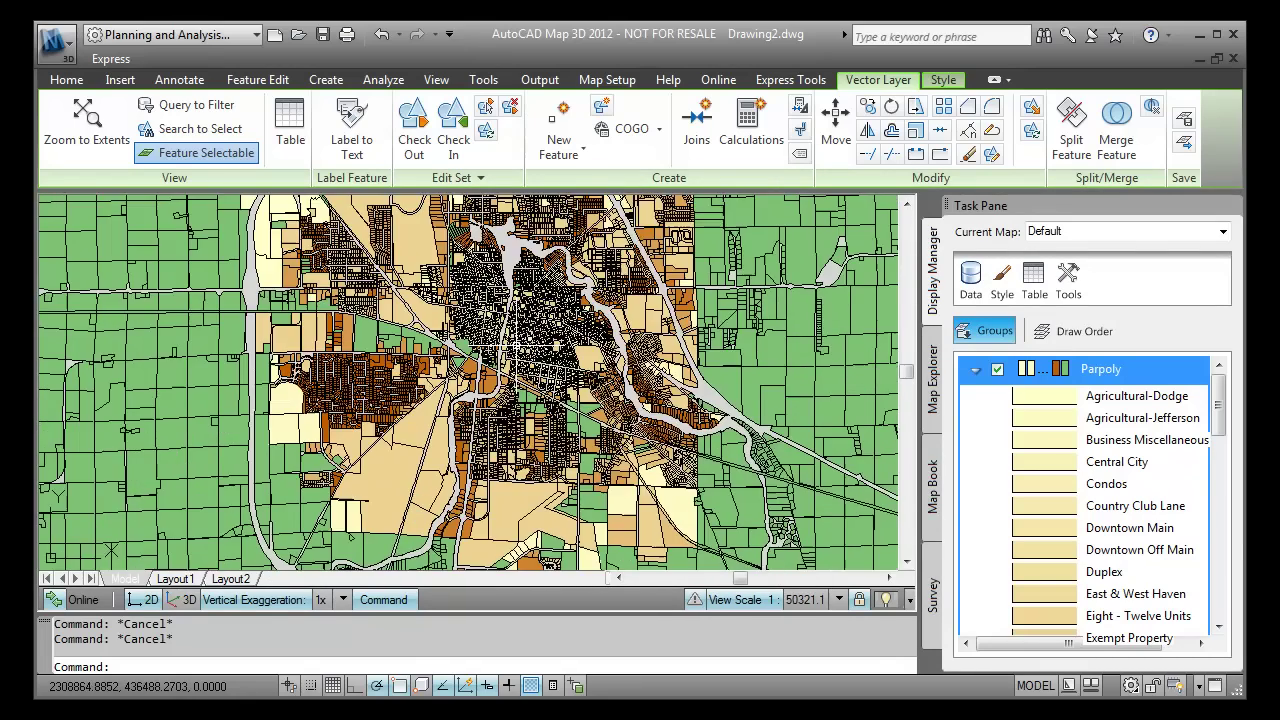